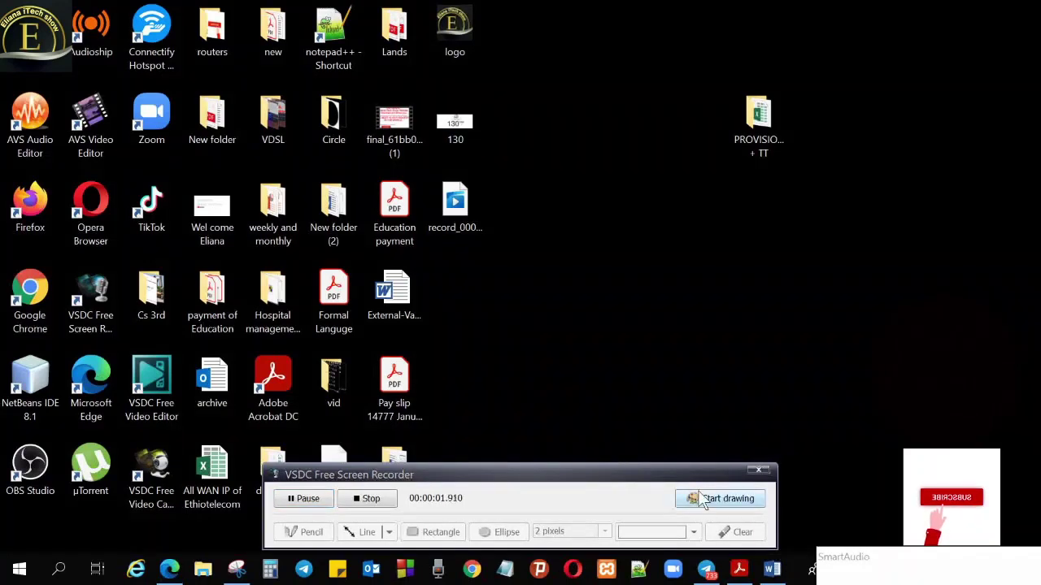
# Move the recorder window aside and place the PROVISIONING + TT folder beside the other desktop icons
pyautogui.moveTo(646, 475); pyautogui.dragTo(913, 584)
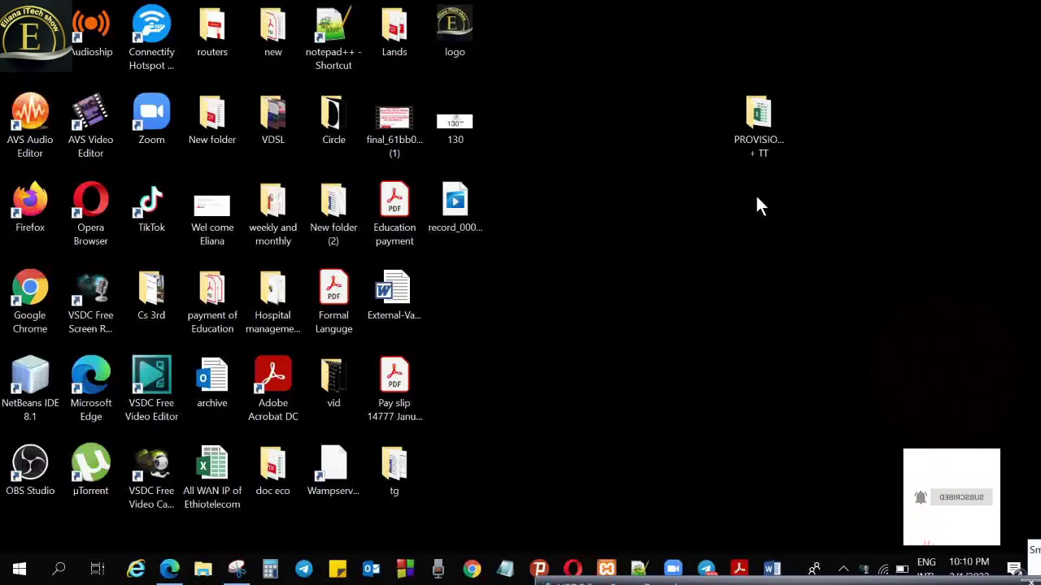
pyautogui.moveTo(743, 121); pyautogui.dragTo(448, 281)
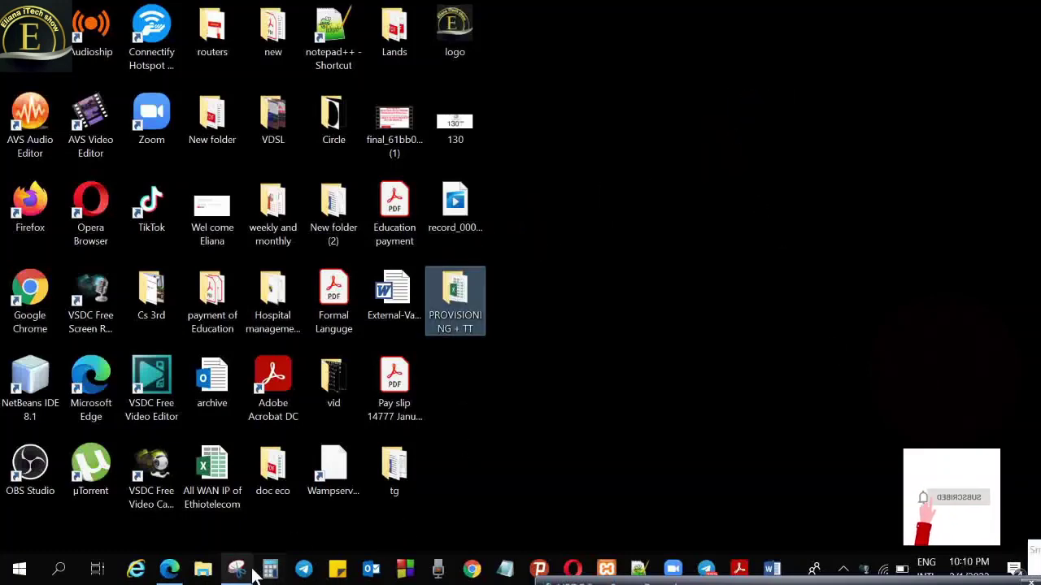
# Switch from the 130 Kbps Fast.com result to the ZXHN H108N login page at 192.168.1.1
pyautogui.click(169, 570)
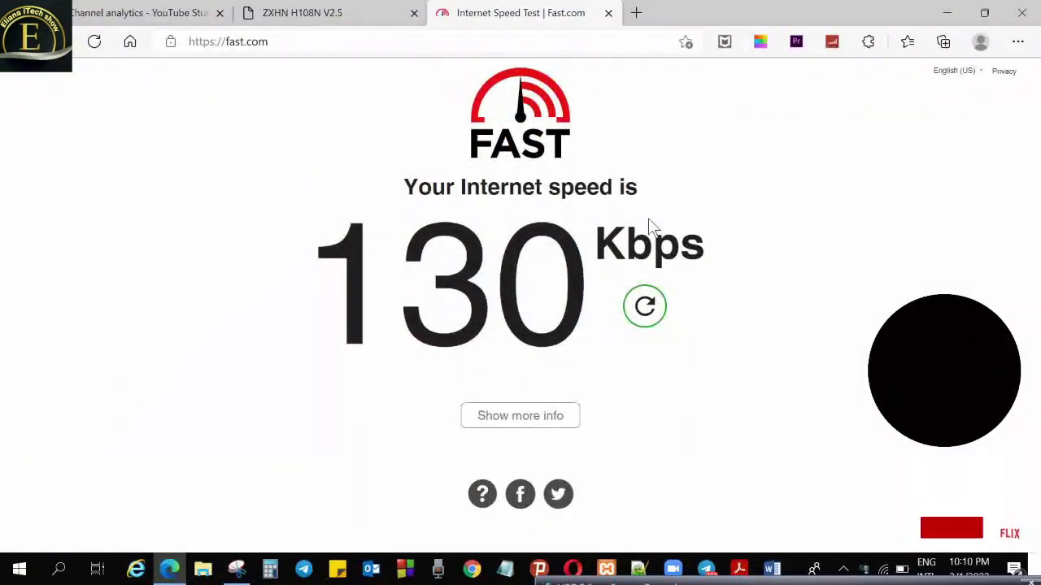
pyautogui.click(332, 24)
pyautogui.click(340, 45)
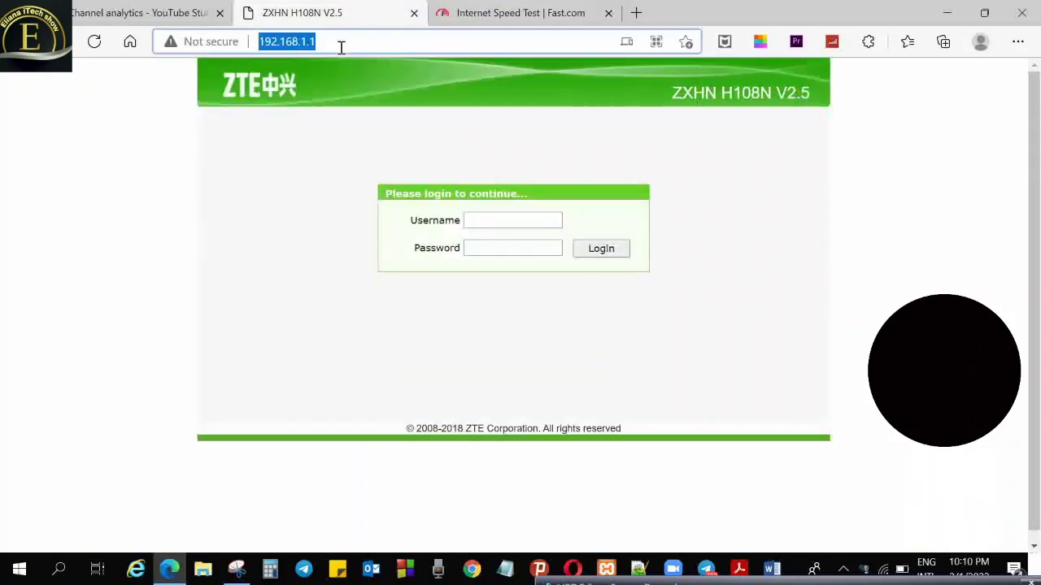
pyautogui.press('Escape')
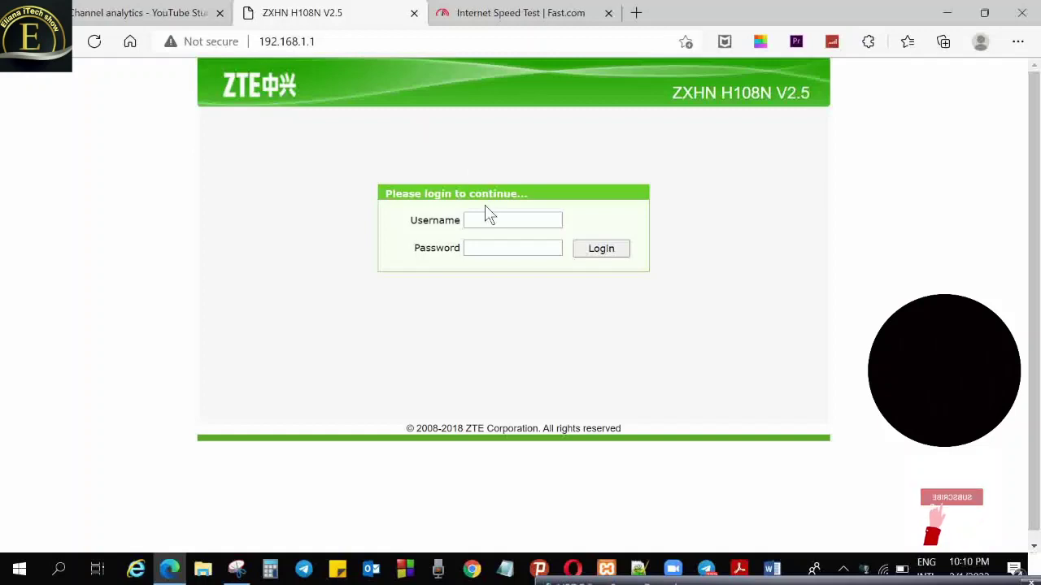
pyautogui.click(490, 219)
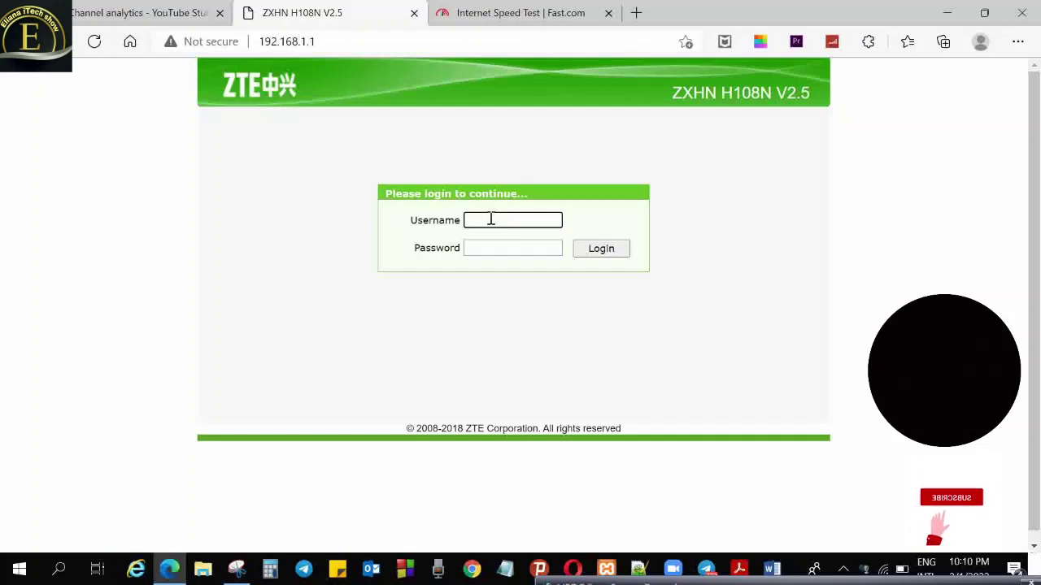
# Log in to the router with the administrator username and password
pyautogui.write('admi')
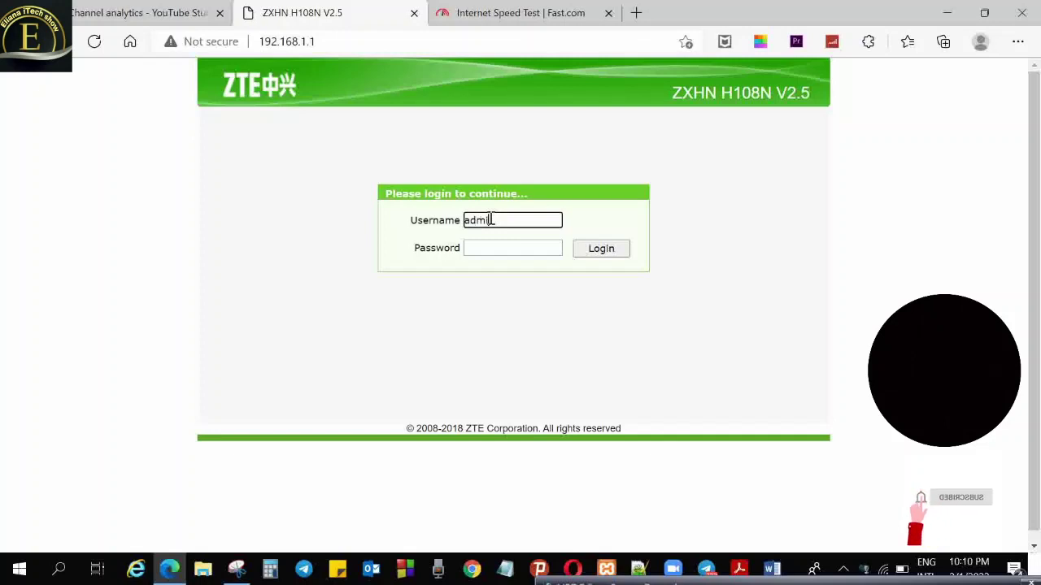
pyautogui.write('n')
pyautogui.press('Tab')
pyautogui.write('adm')
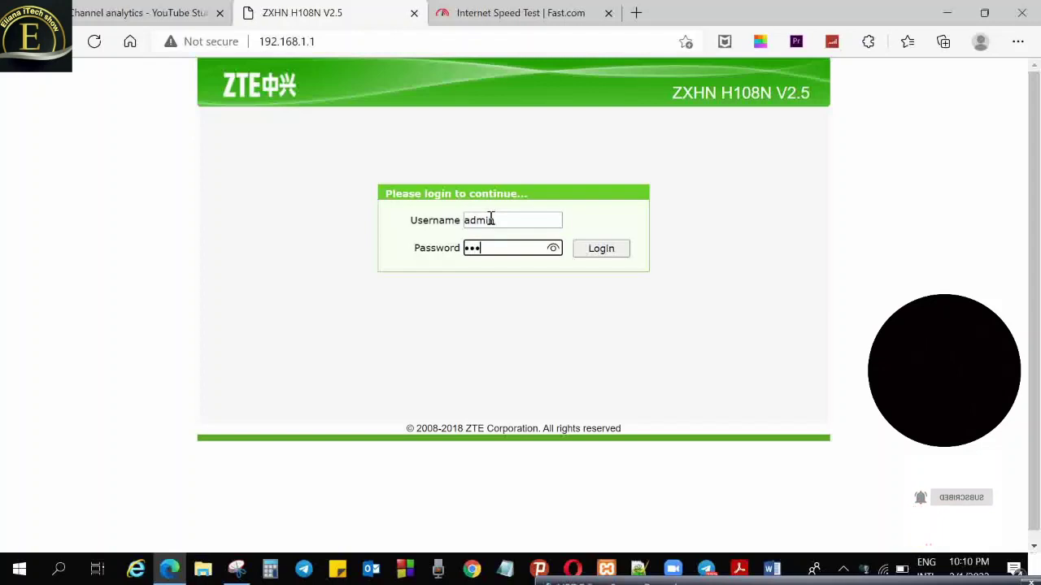
pyautogui.write('in')
pyautogui.press('Return')
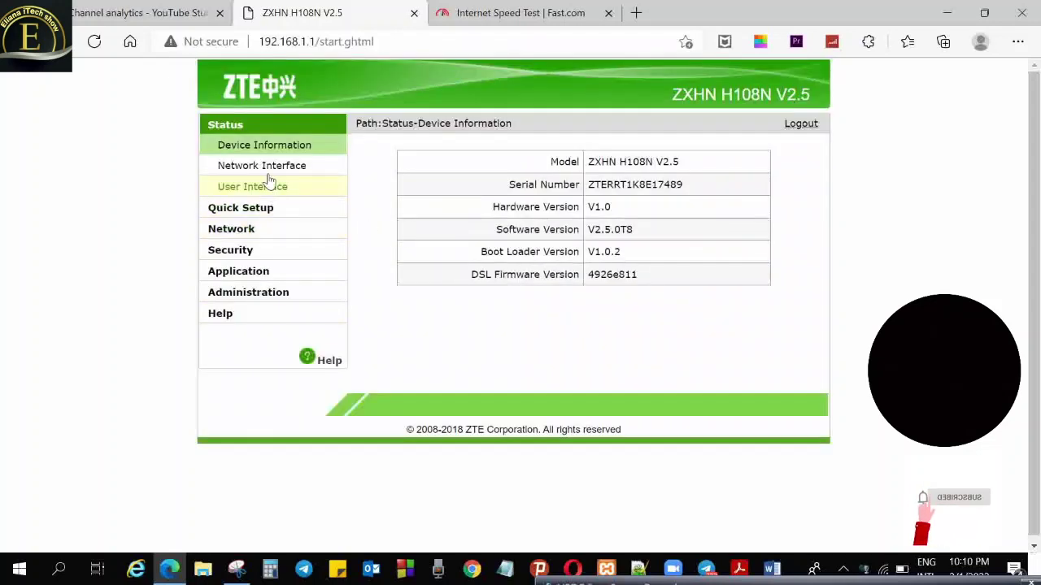
# Check the WAN connection status: static connection 'Test', IPv4 Connected
pyautogui.click(267, 166)
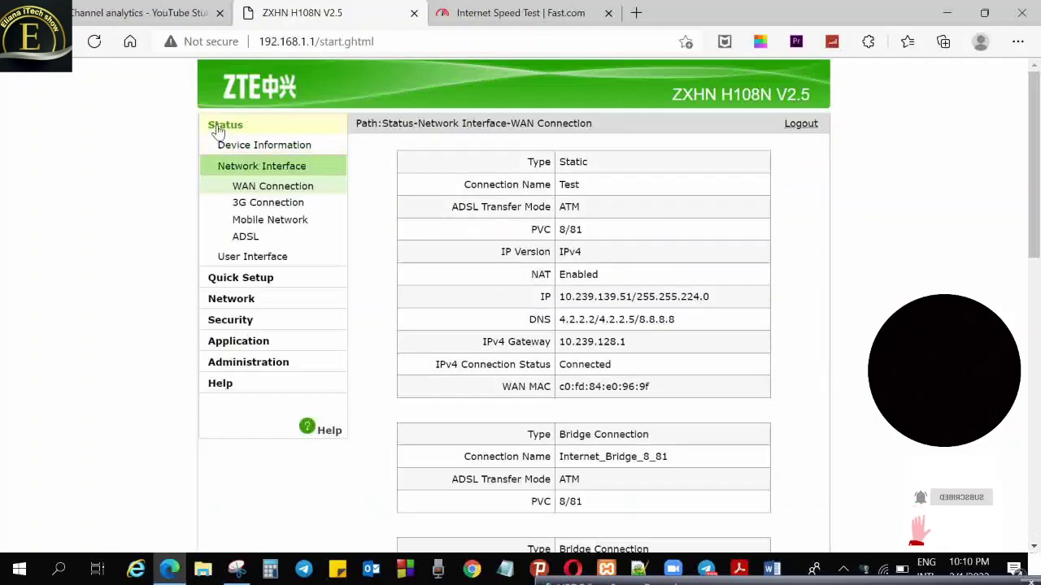
pyautogui.click(218, 128)
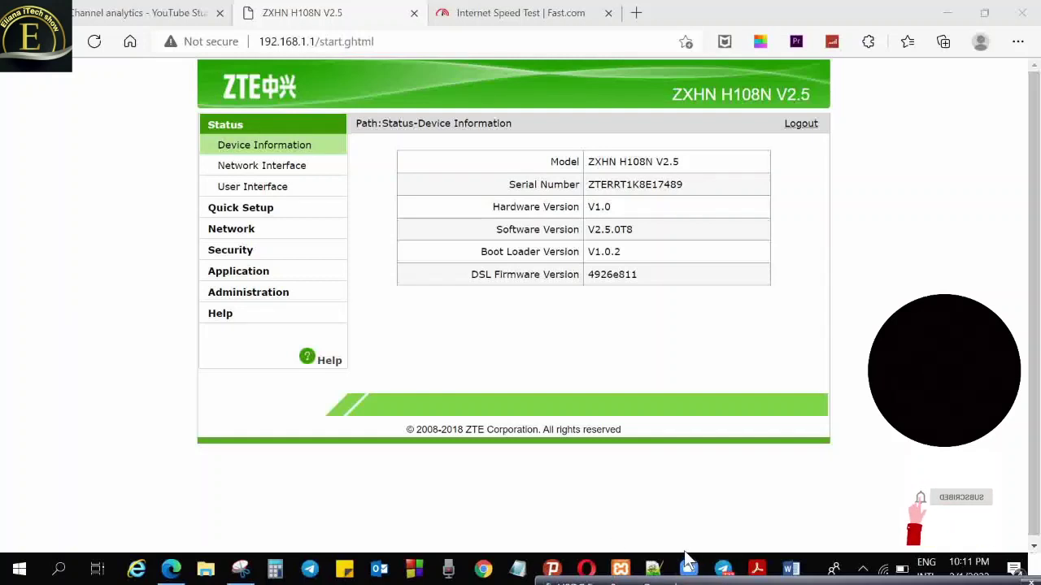
pyautogui.click(499, 350)
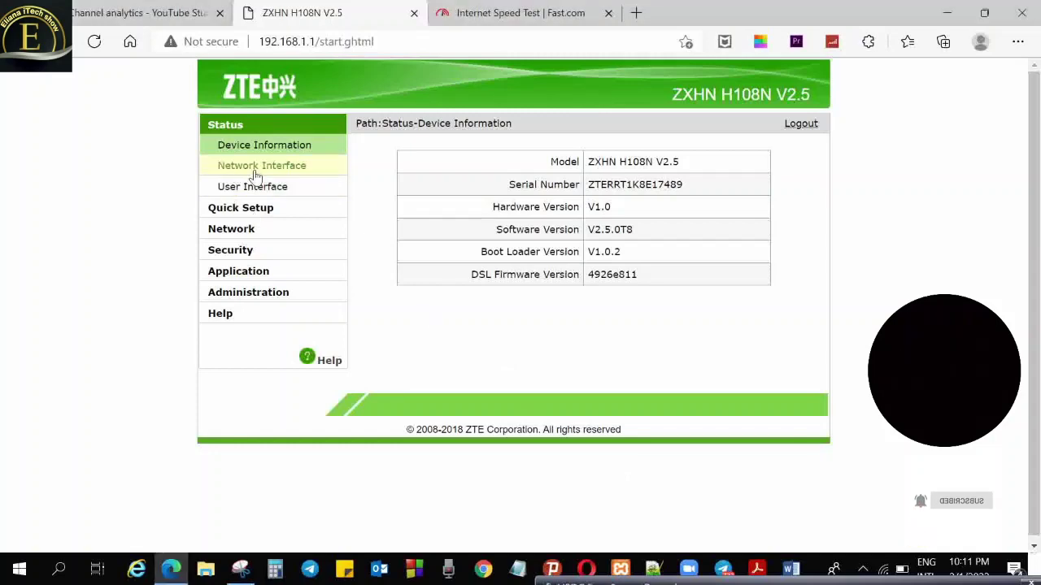
pyautogui.click(263, 189)
pyautogui.click(264, 169)
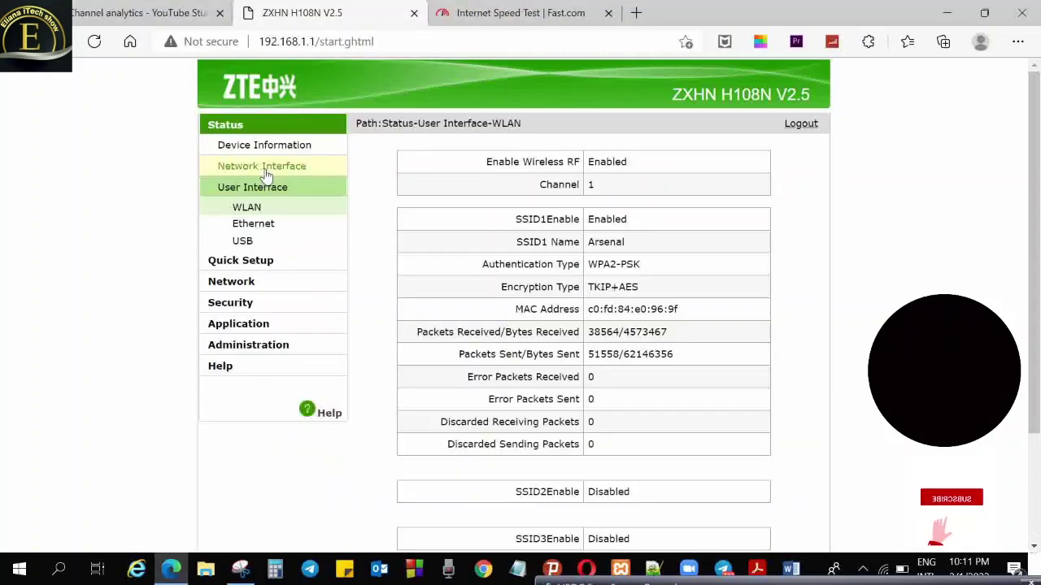
pyautogui.click(265, 168)
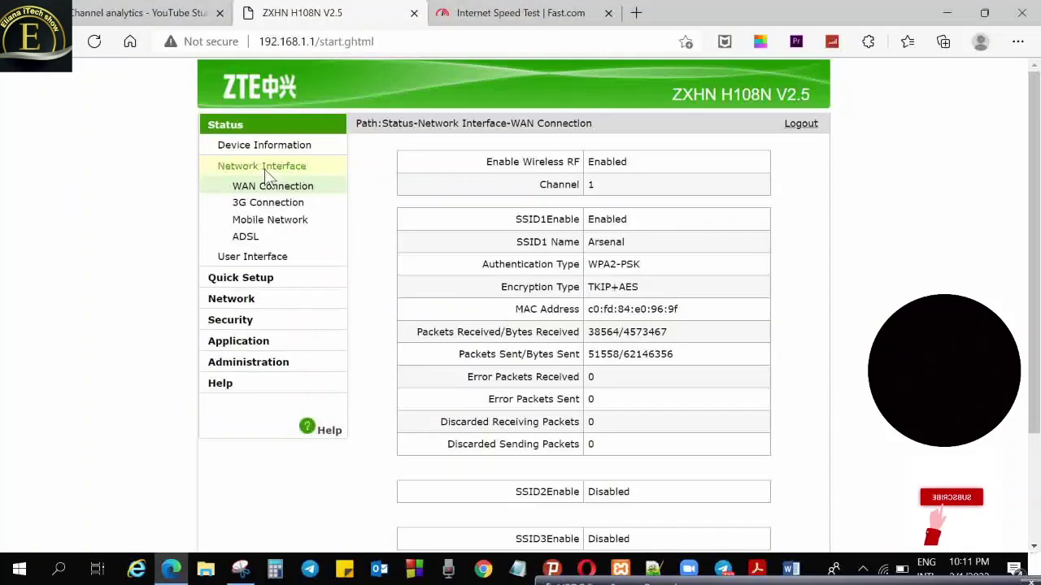
pyautogui.click(825, 571)
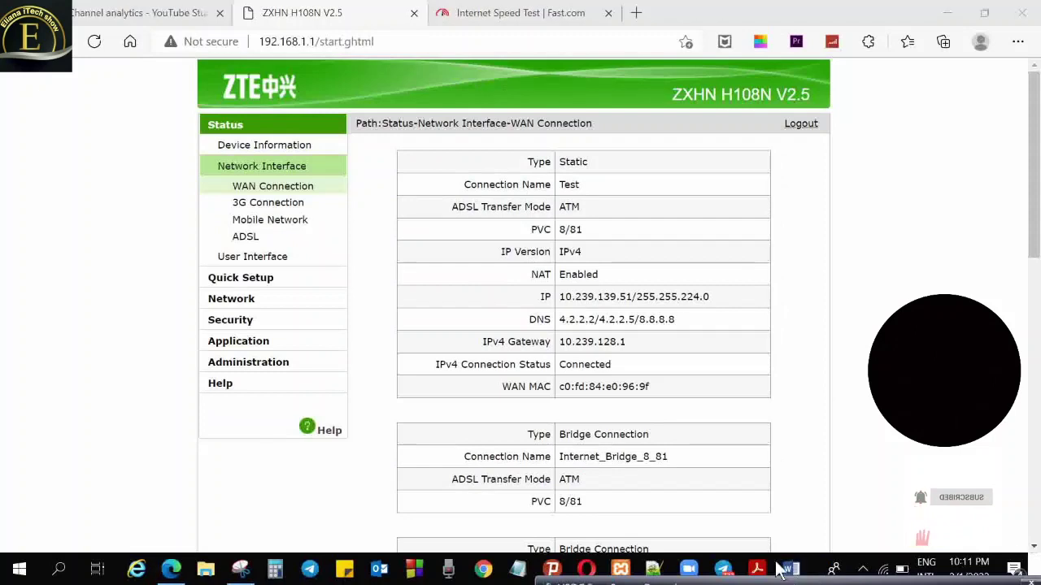
pyautogui.moveTo(743, 543)
pyautogui.moveTo(743, 536)
pyautogui.mouseDown()
pyautogui.moveTo(593, 486)
pyautogui.moveTo(579, 506)
pyautogui.mouseUp()
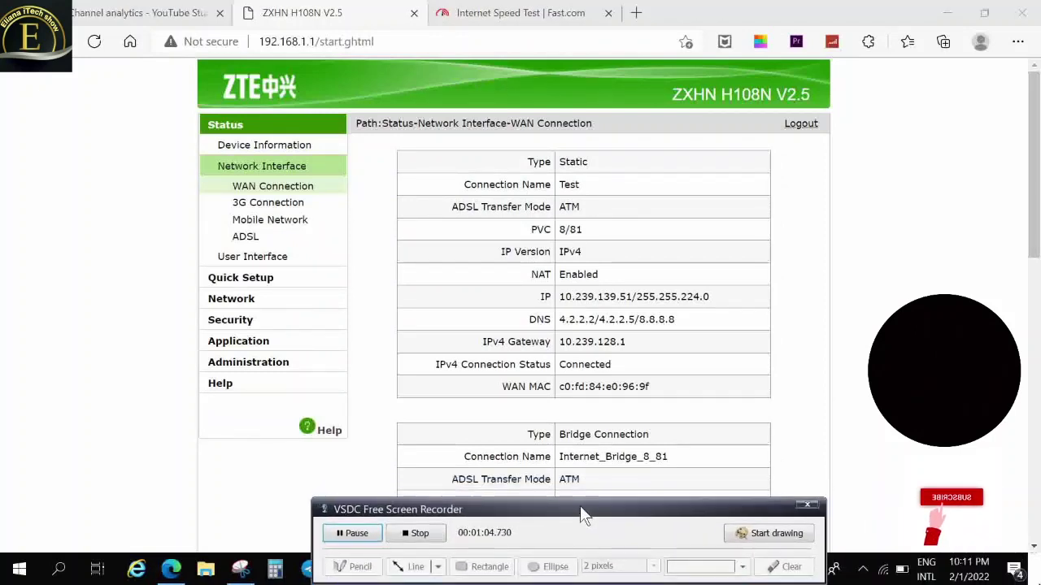
# Highlight the ADSL status and its 24144 kbps attainable downstream rate with on-screen annotations
pyautogui.click(777, 534)
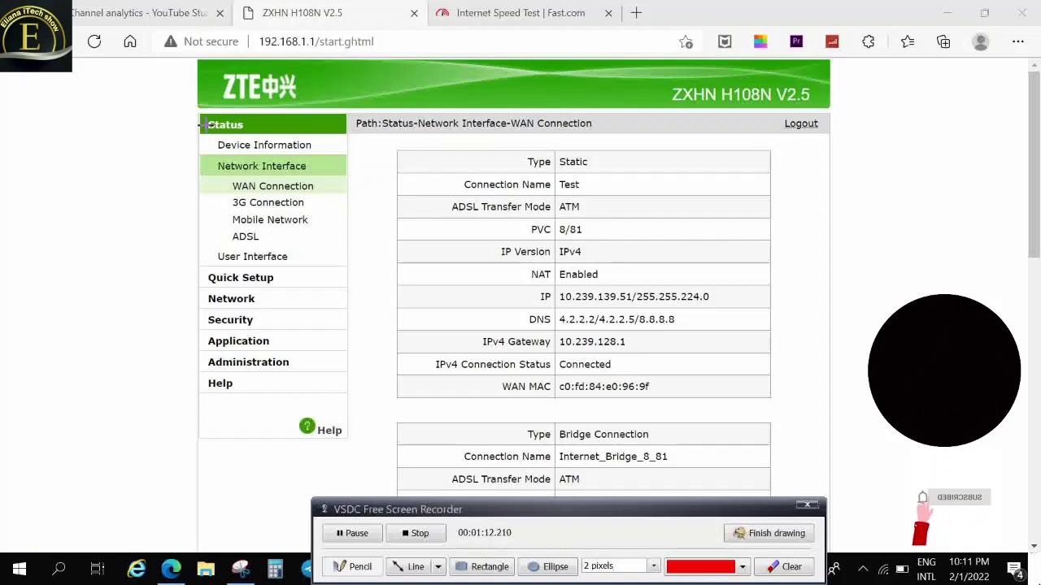
pyautogui.moveTo(230, 136); pyautogui.dragTo(325, 137)
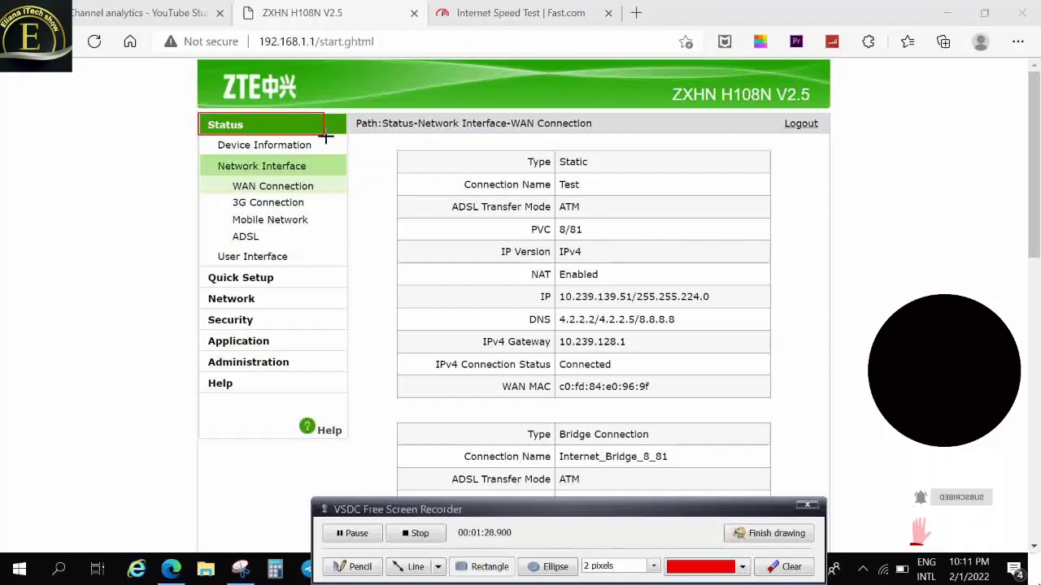
pyautogui.moveTo(214, 225); pyautogui.dragTo(321, 244)
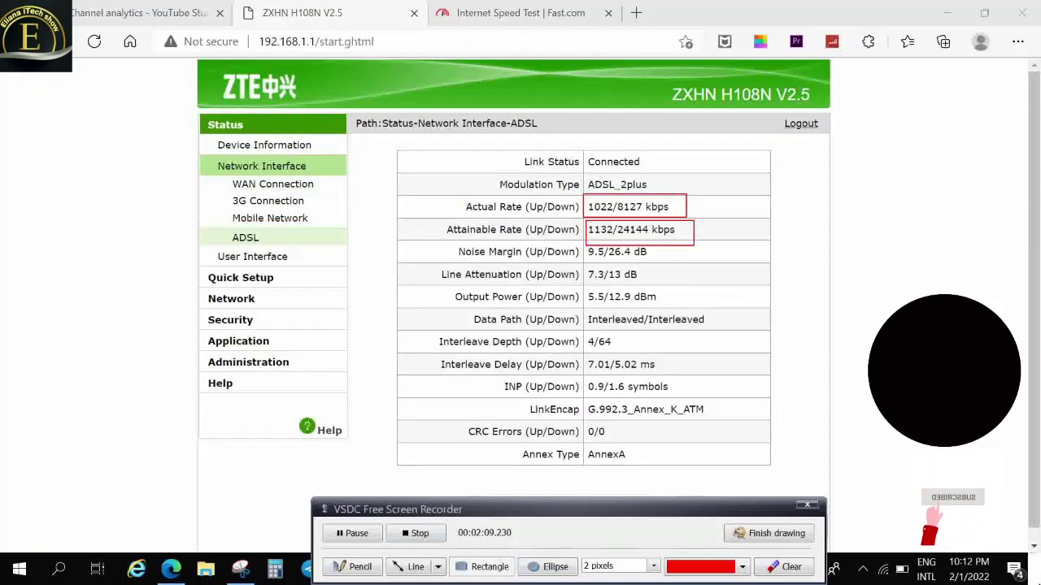
pyautogui.click(358, 568)
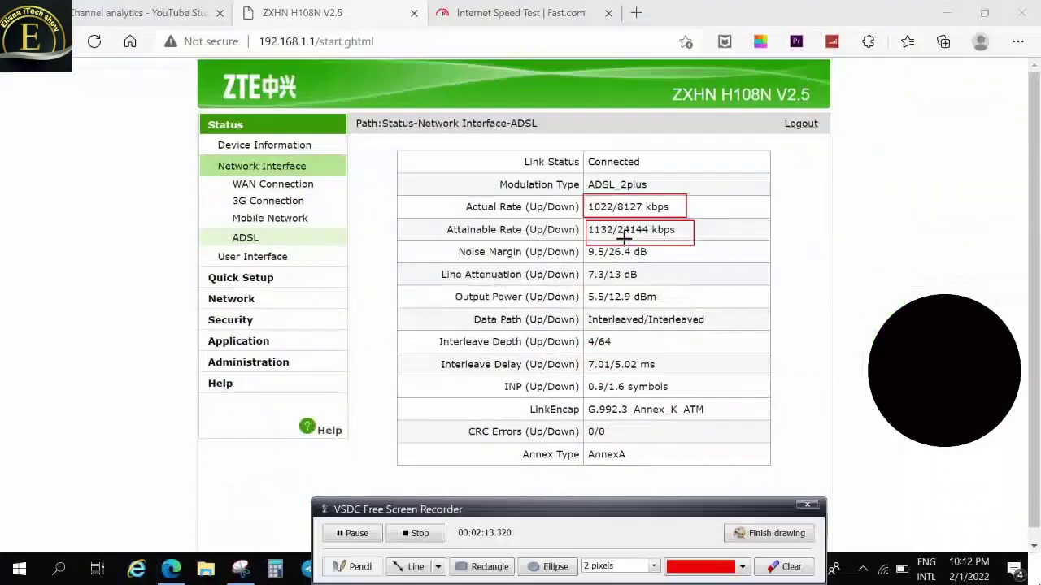
pyautogui.click(455, 569)
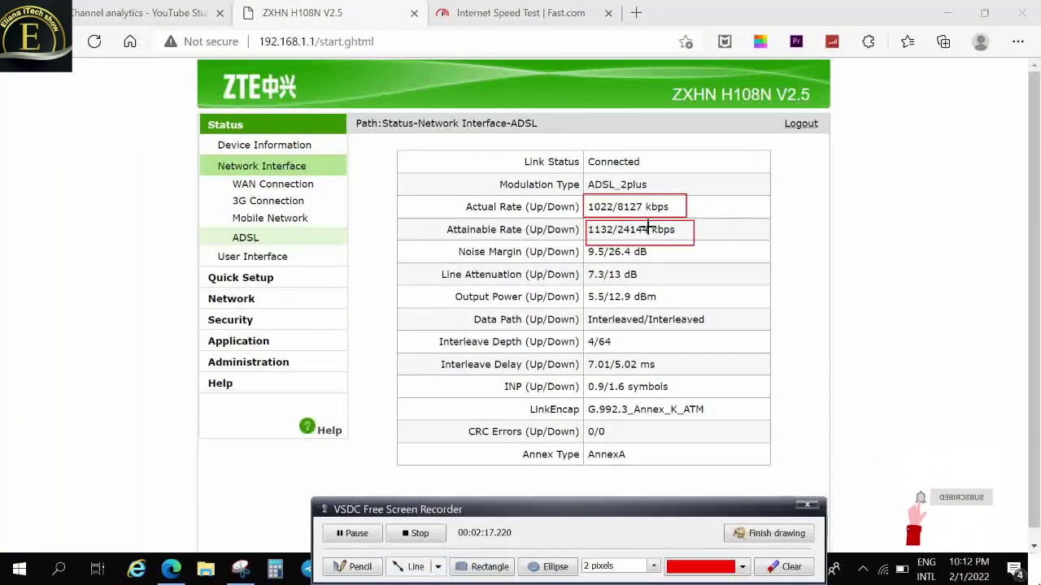
pyautogui.moveTo(619, 236); pyautogui.dragTo(669, 236)
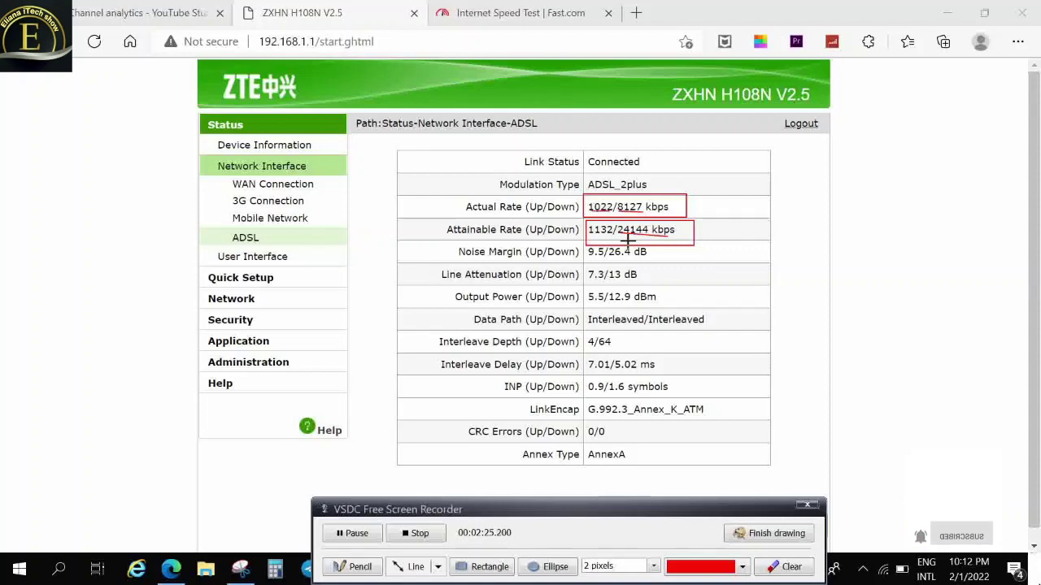
pyautogui.click(777, 534)
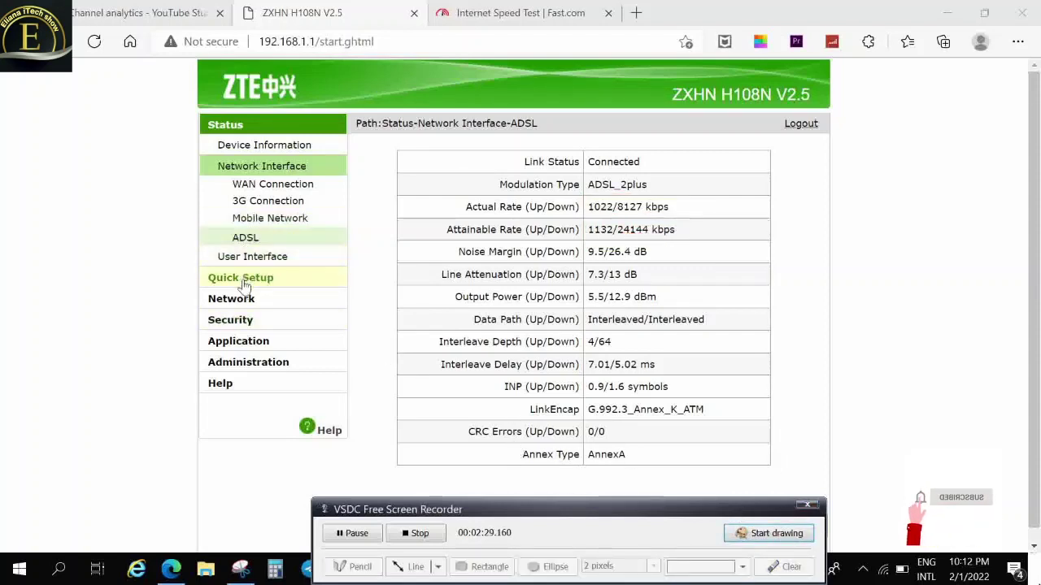
# Clear the annotations, reload the Status overview and open Network > WAN Connection settings
pyautogui.click(231, 134)
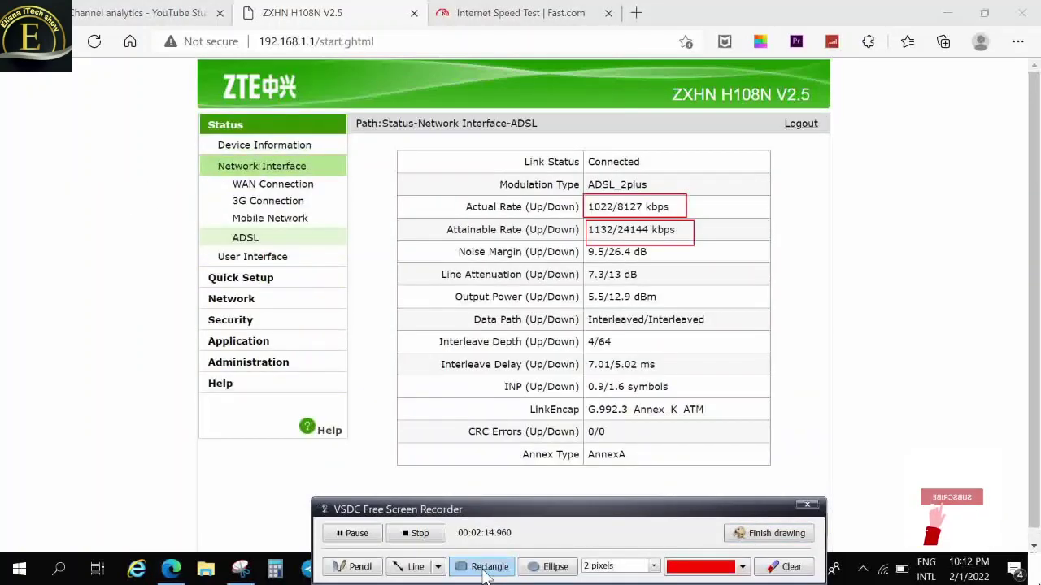
pyautogui.click(427, 567)
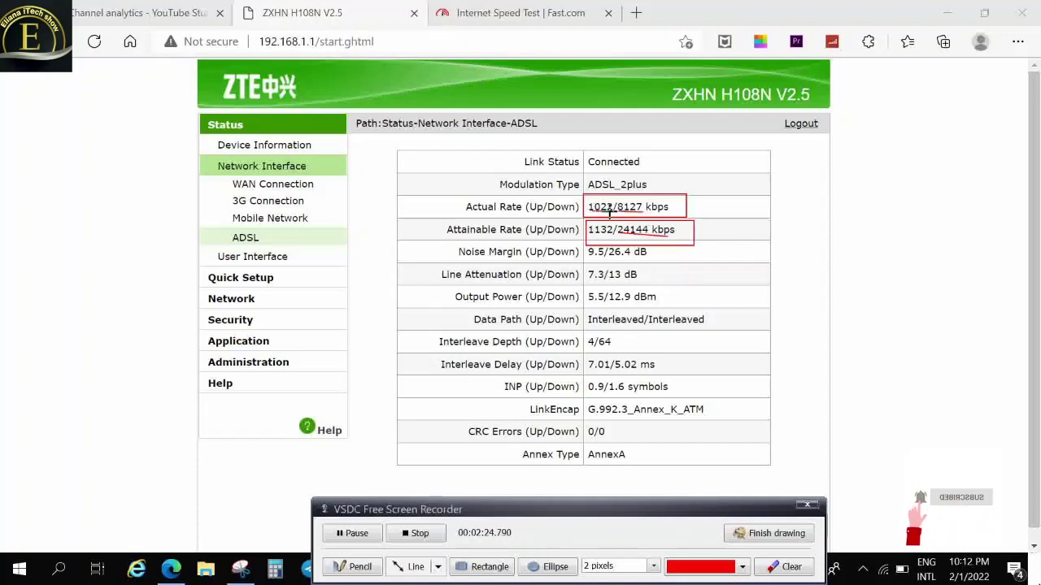
pyautogui.click(778, 529)
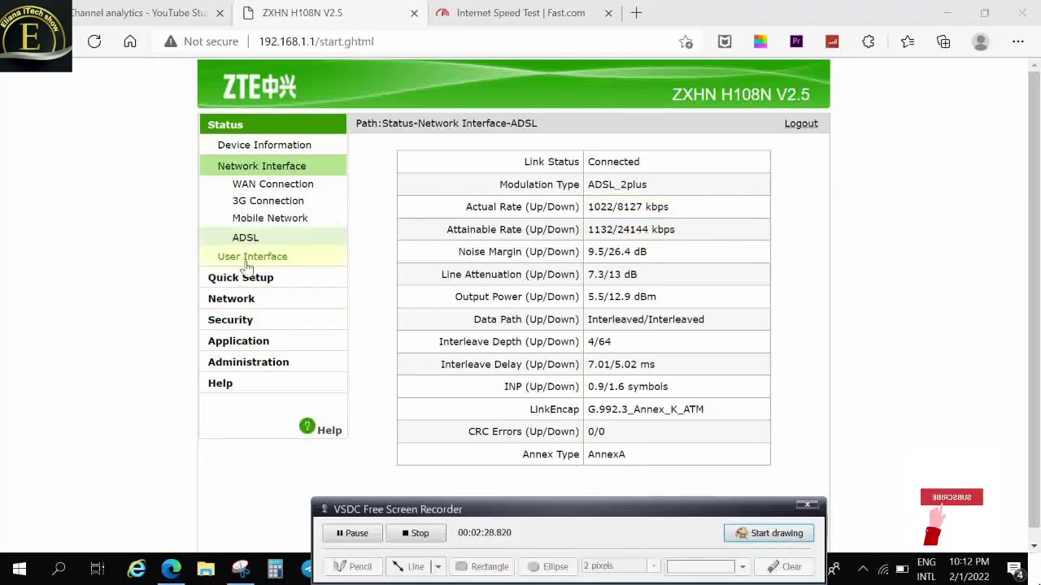
pyautogui.click(231, 130)
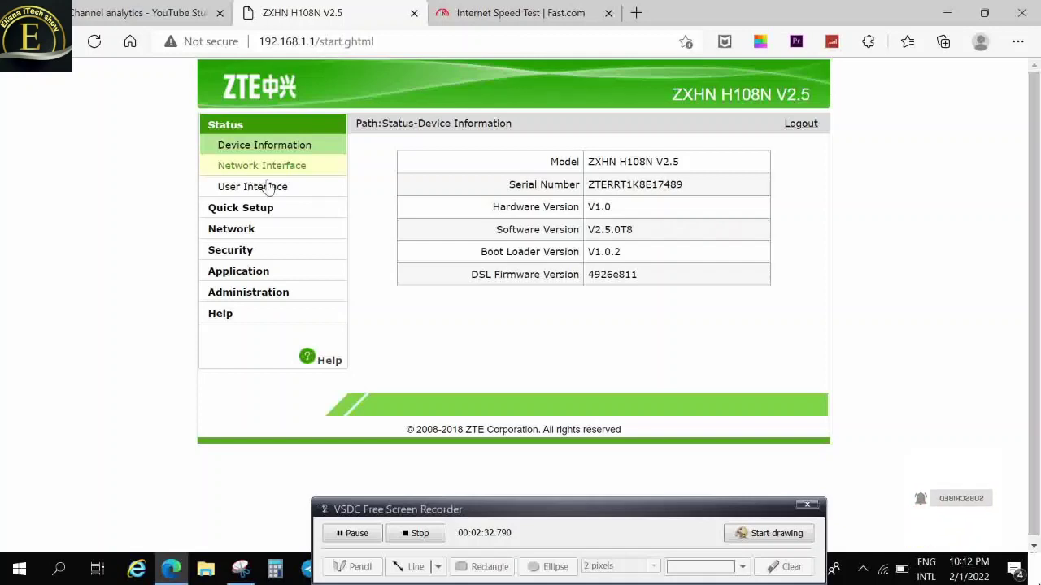
pyautogui.click(231, 236)
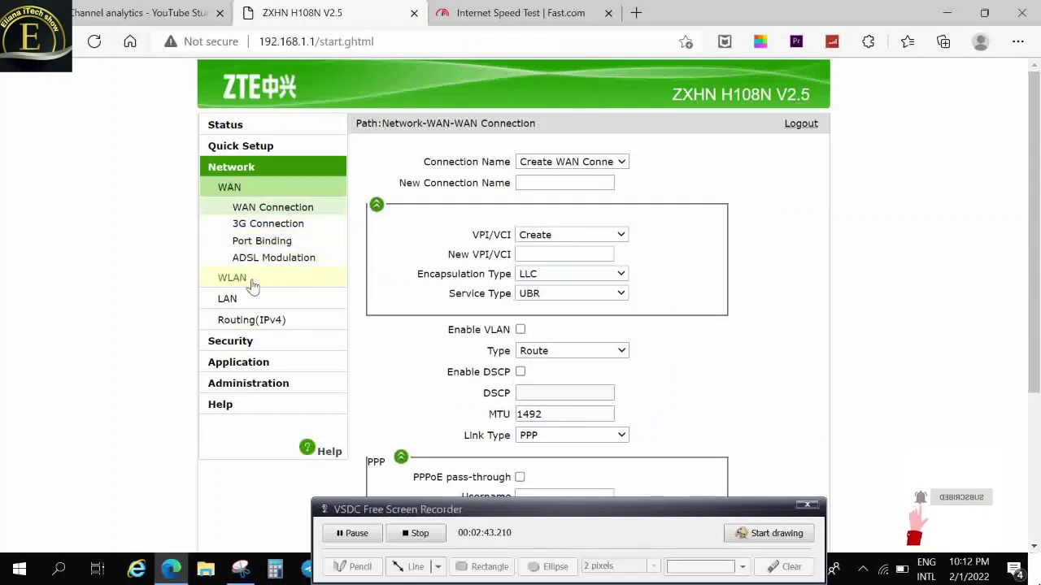
# Open the Application section and its USB Storage page
pyautogui.click(238, 365)
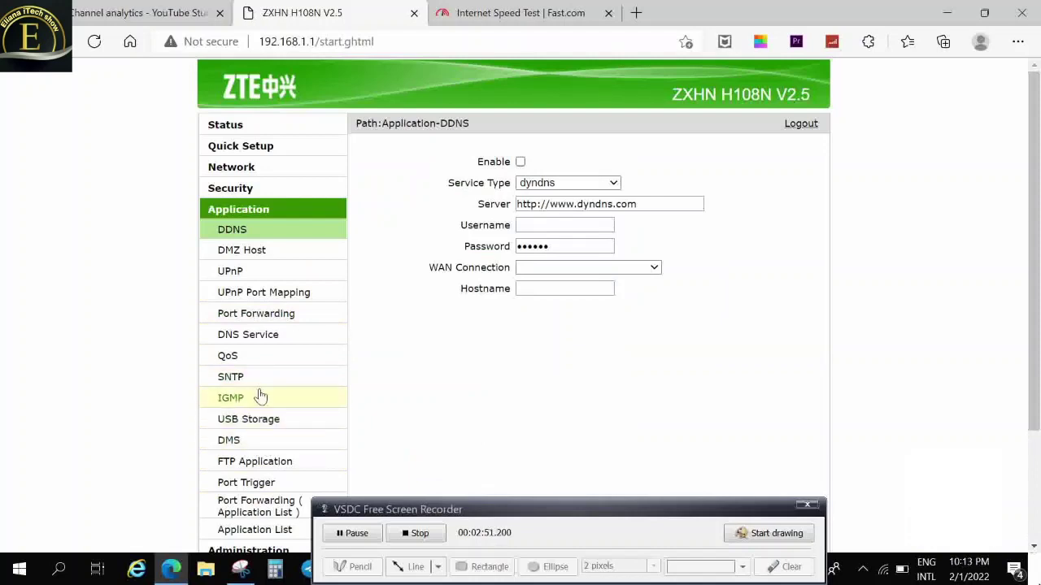
pyautogui.moveTo(513, 507); pyautogui.dragTo(729, 572)
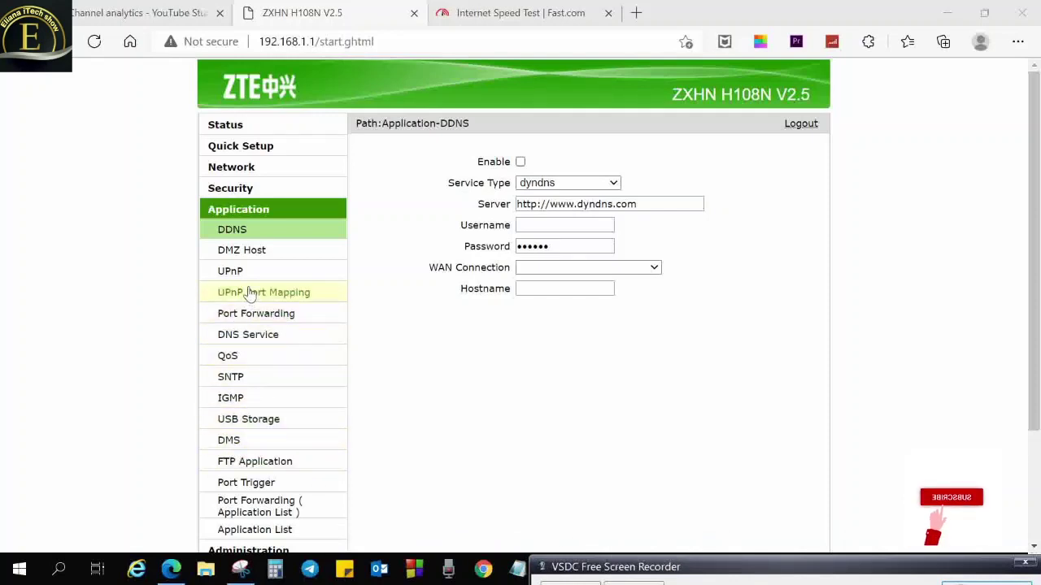
pyautogui.click(257, 418)
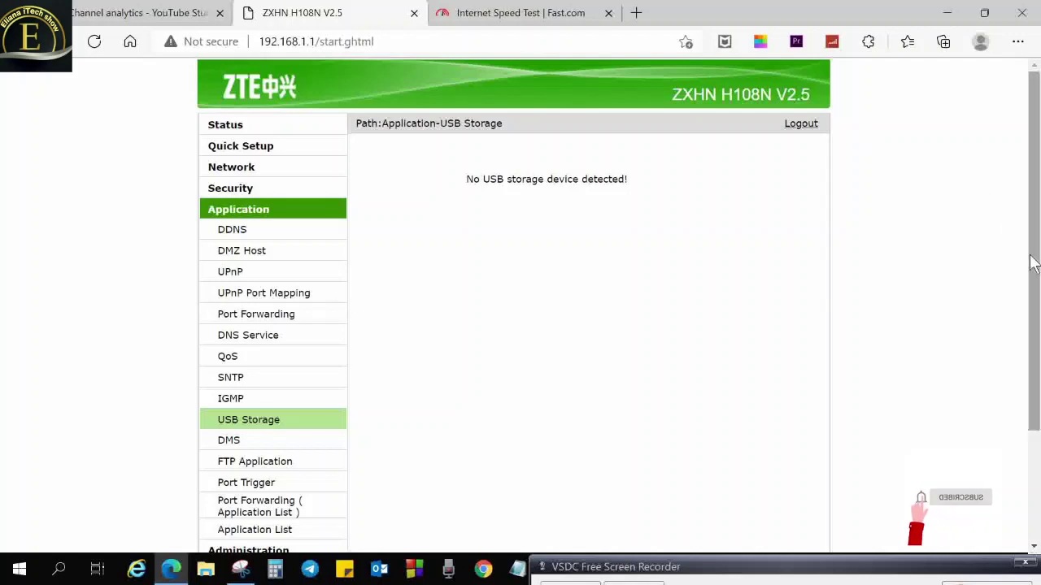
pyautogui.scroll(-1, 1016, 236)
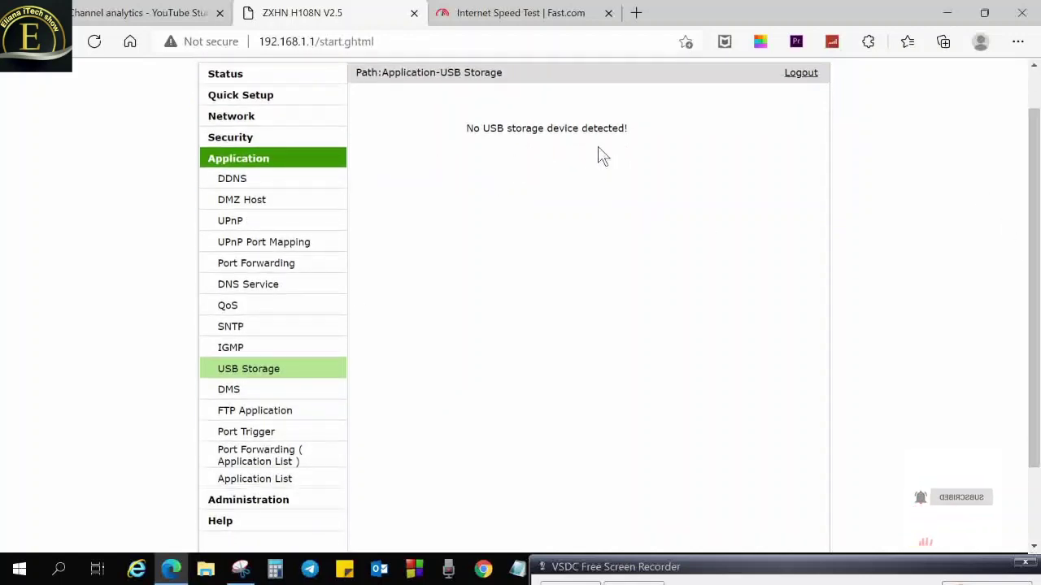
# Annotate the page, then open Administration's TR-069 Basic settings with the 43200-second inform interval
pyautogui.click(866, 564)
pyautogui.click(926, 552)
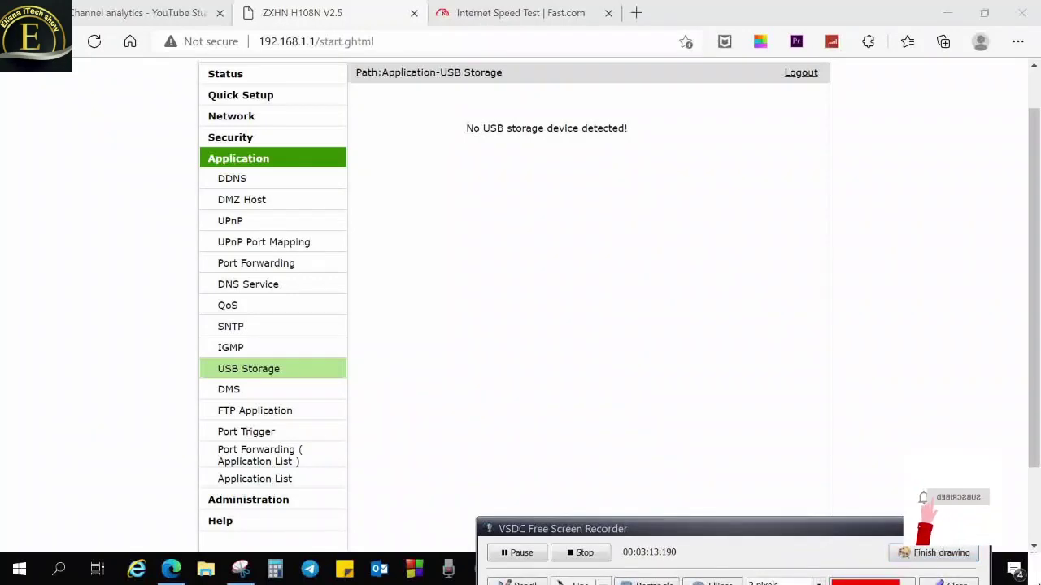
pyautogui.moveTo(411, 116)
pyautogui.mouseDown()
pyautogui.moveTo(562, 155)
pyautogui.moveTo(600, 73)
pyautogui.moveTo(486, 184)
pyautogui.moveTo(563, 192)
pyautogui.moveTo(595, 176)
pyautogui.mouseUp()
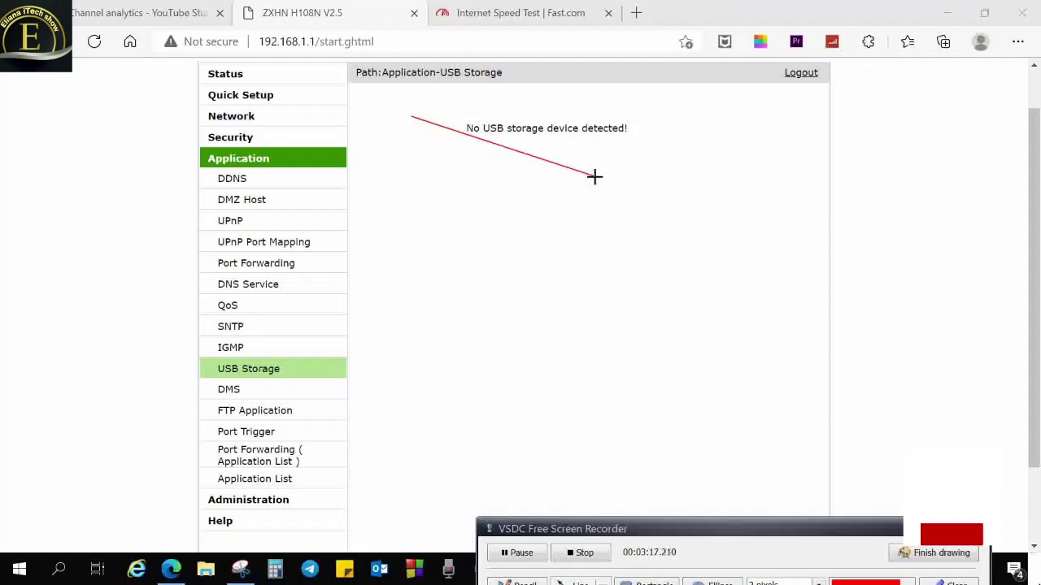
pyautogui.moveTo(731, 529); pyautogui.dragTo(687, 472)
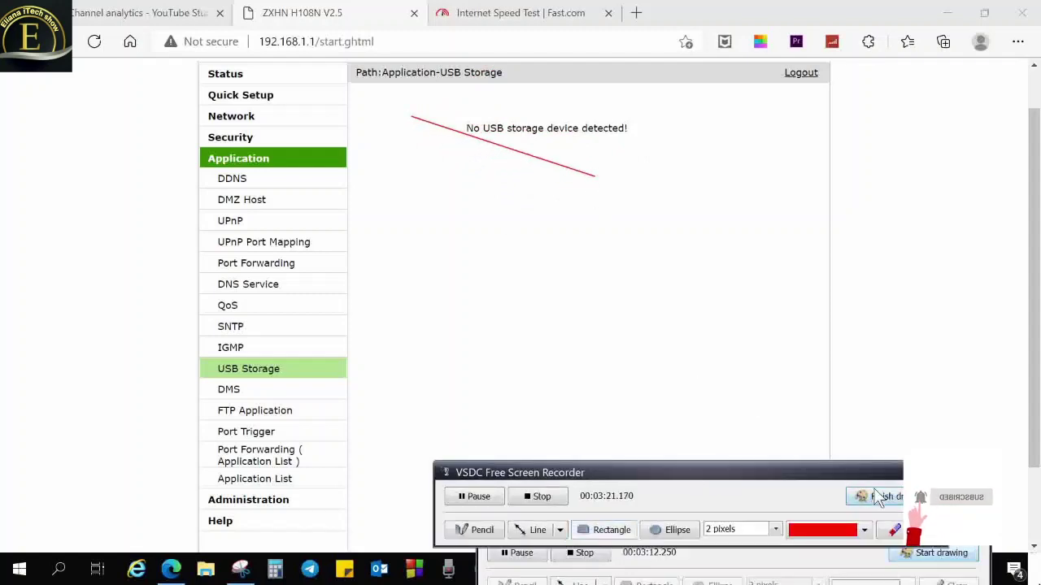
pyautogui.click(893, 529)
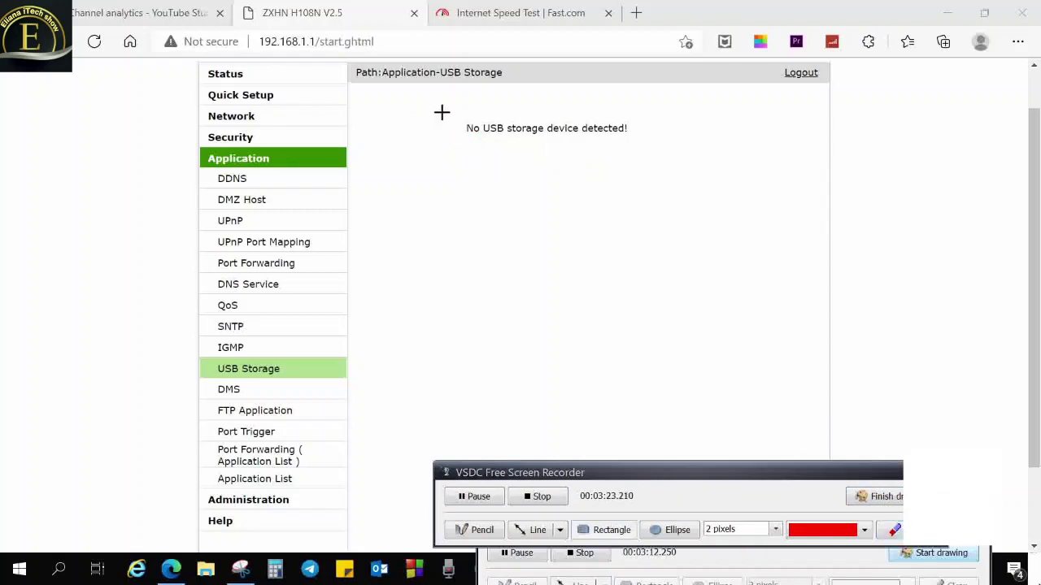
pyautogui.moveTo(437, 110); pyautogui.dragTo(666, 173)
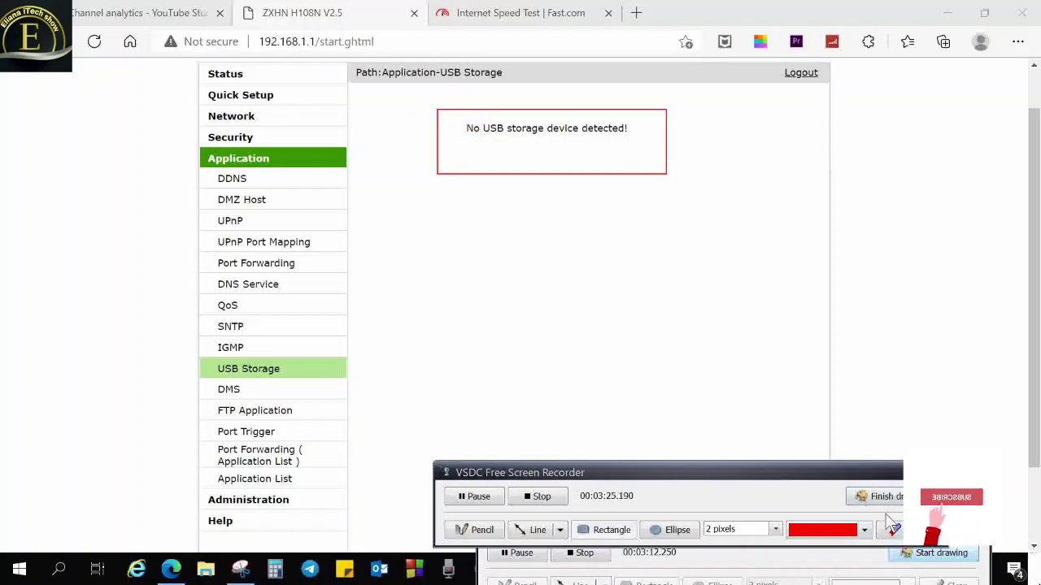
pyautogui.click(867, 493)
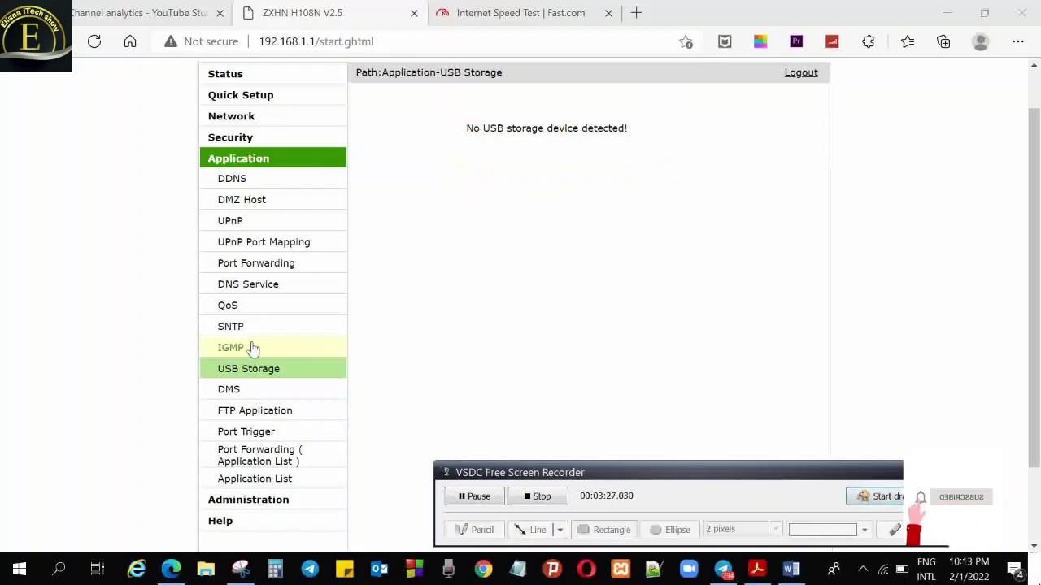
pyautogui.click(252, 500)
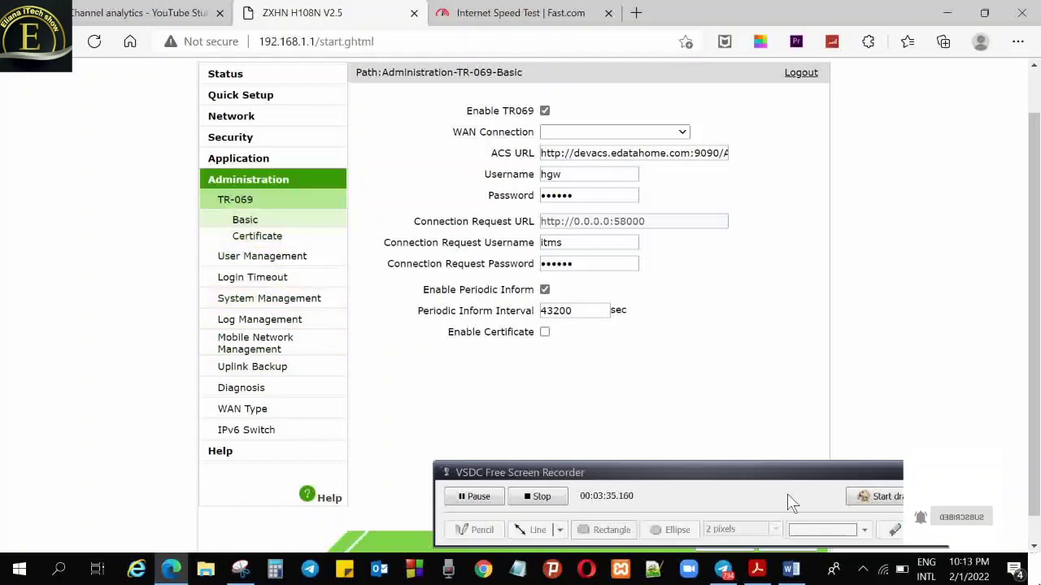
# Mark up the TR-069 menu and open the Certificate page for CA certificate import
pyautogui.click(869, 495)
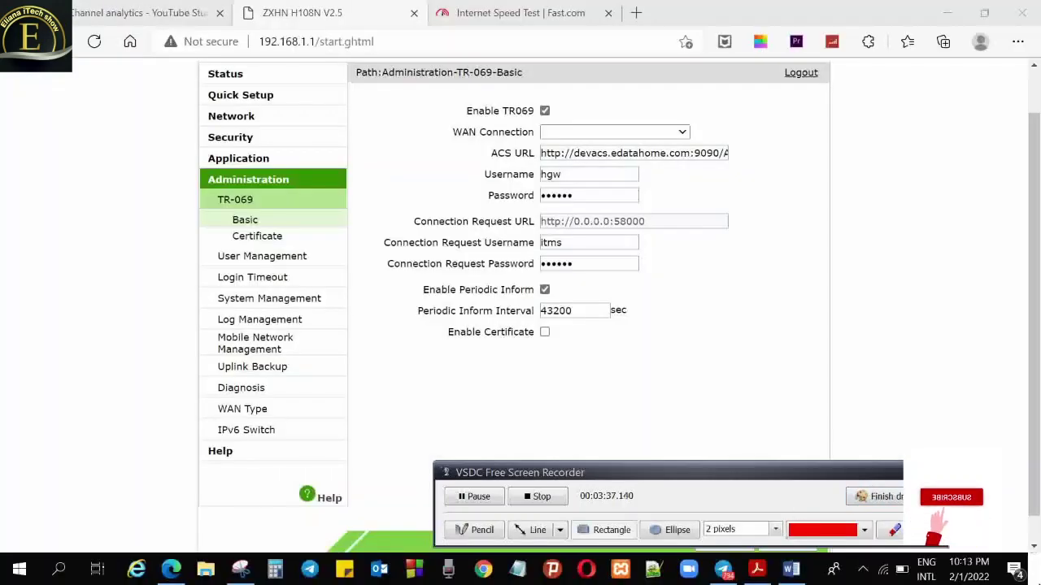
pyautogui.moveTo(199, 171)
pyautogui.mouseDown()
pyautogui.moveTo(256, 192)
pyautogui.moveTo(309, 191)
pyautogui.mouseUp()
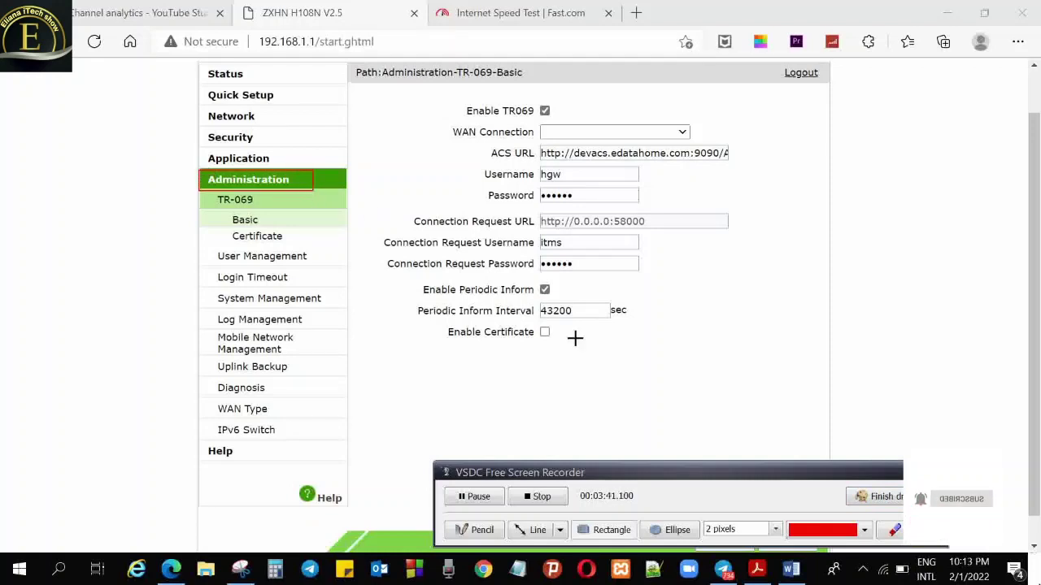
pyautogui.click(876, 497)
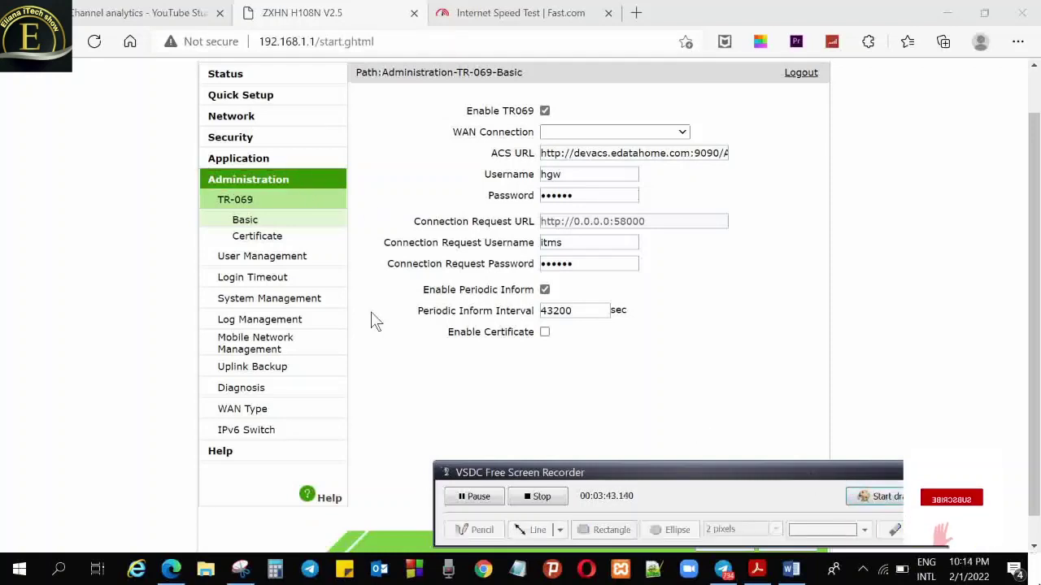
pyautogui.click(253, 239)
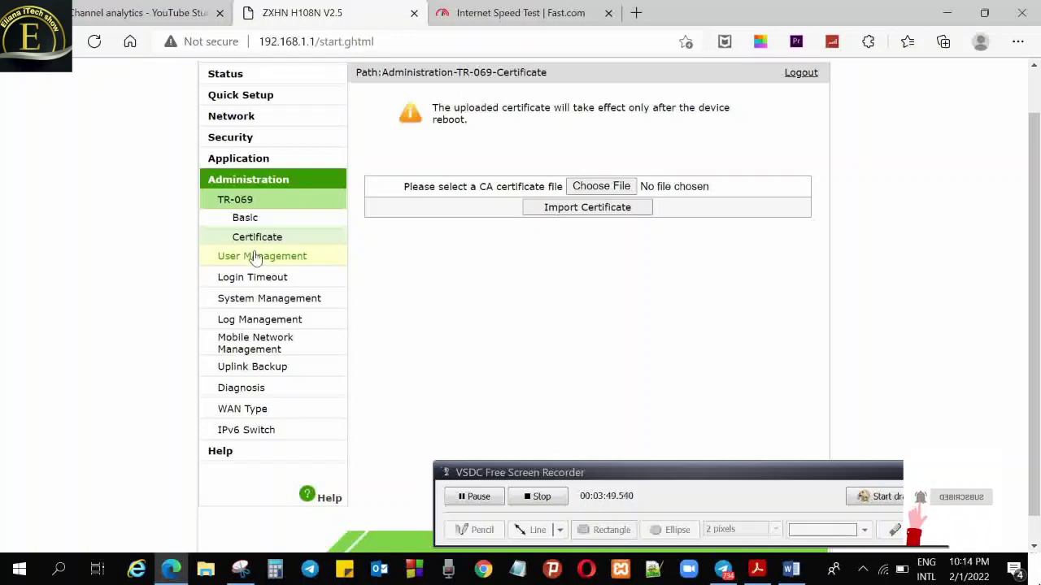
# Go via User Management to the System Management page with Reboot and Restore Default
pyautogui.click(254, 257)
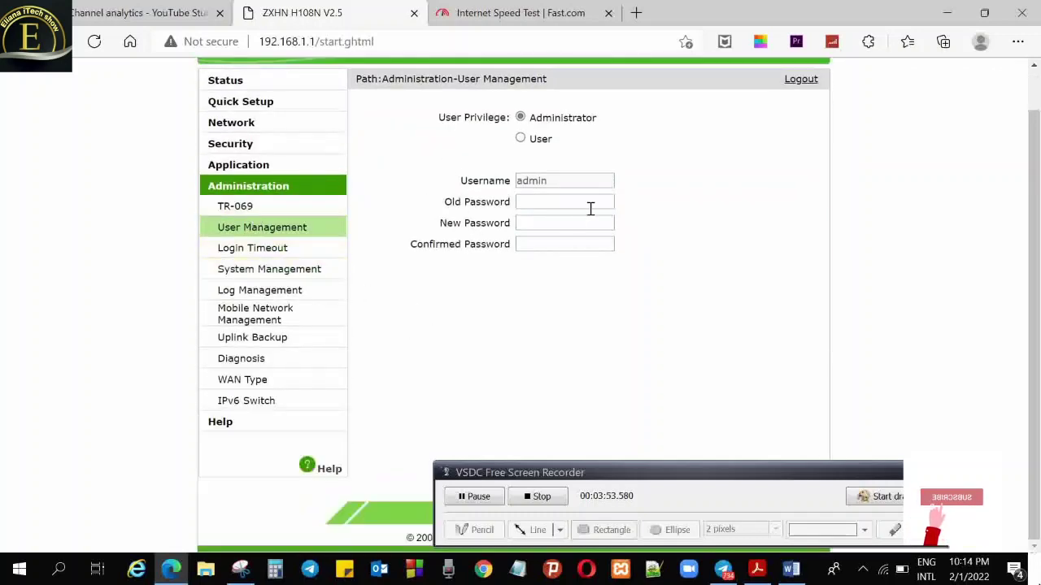
pyautogui.click(291, 275)
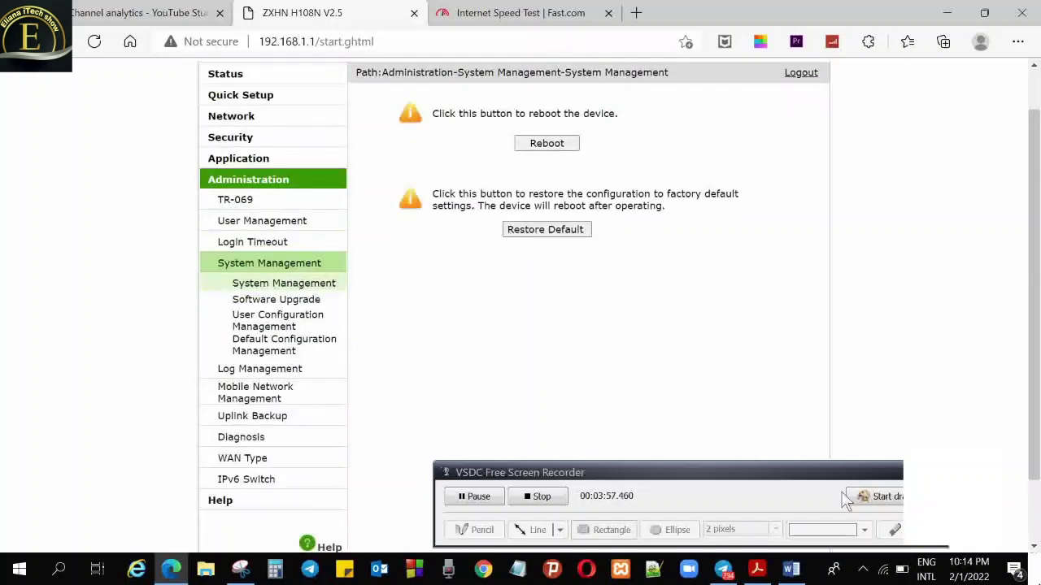
pyautogui.click(897, 502)
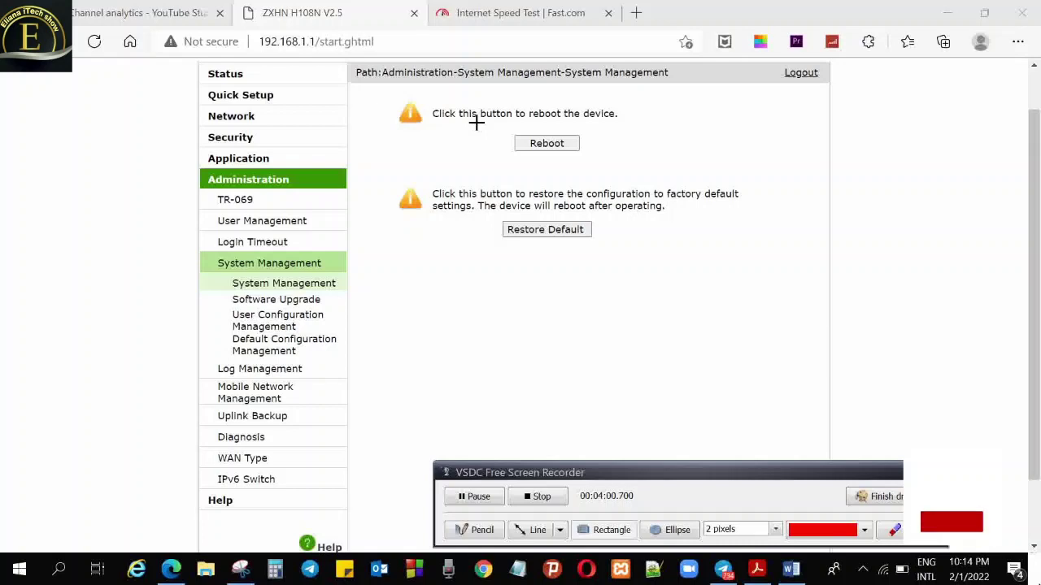
# Annotate the System Management options, then open the Software Upgrade firmware page
pyautogui.moveTo(476, 122); pyautogui.dragTo(618, 168)
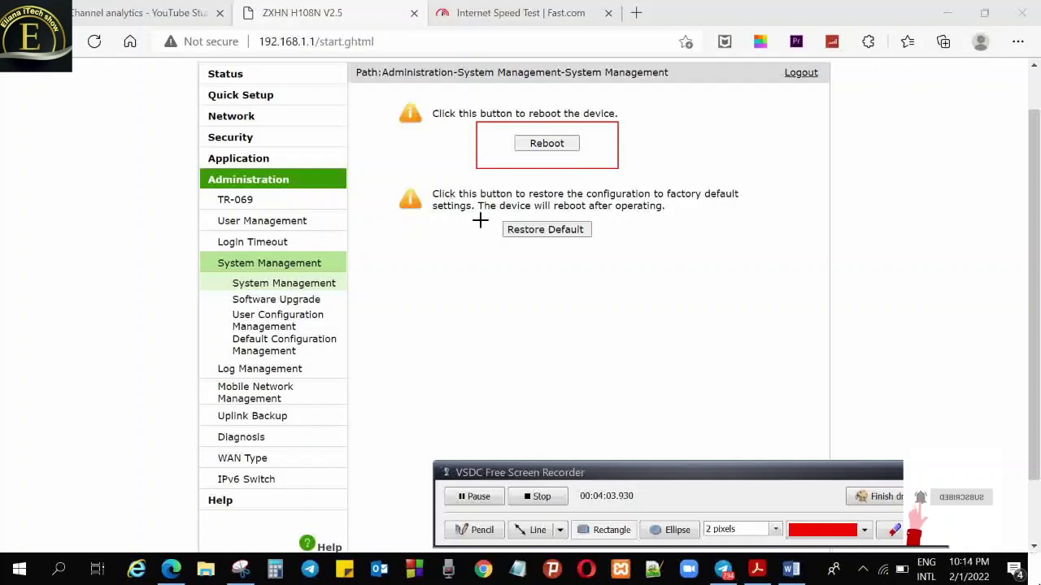
pyautogui.moveTo(474, 215); pyautogui.dragTo(635, 259)
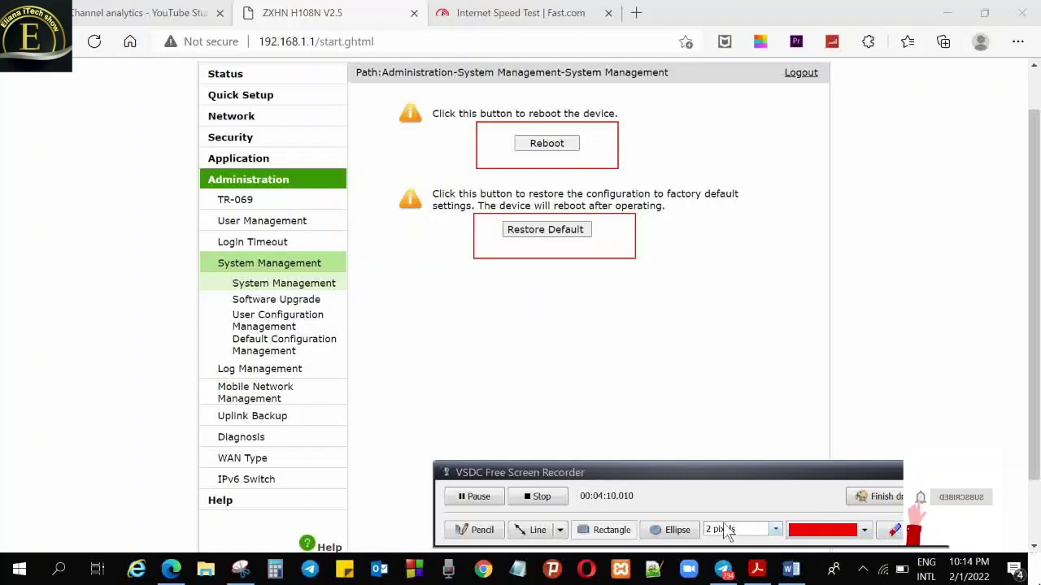
pyautogui.click(618, 533)
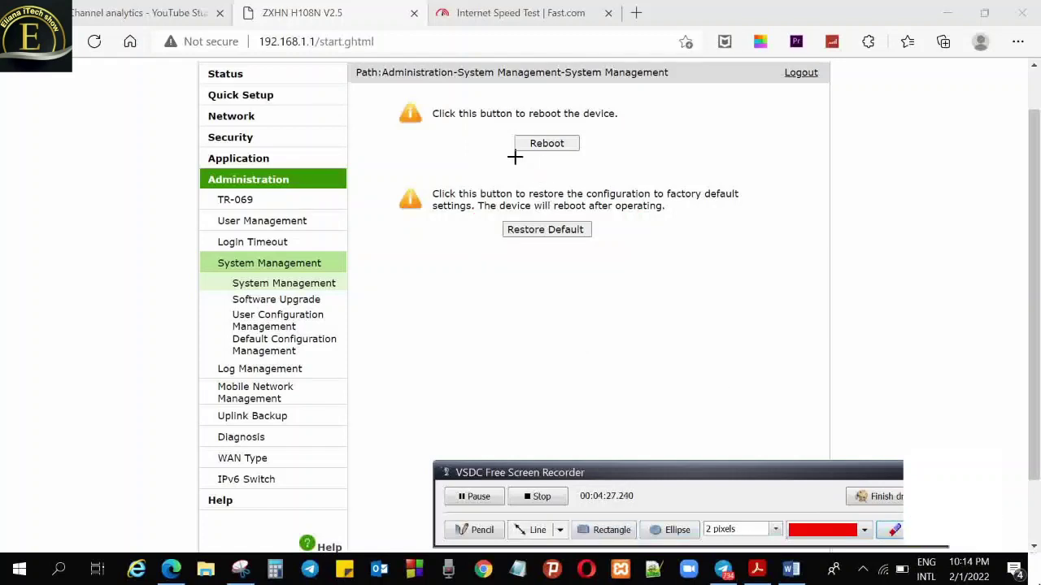
pyautogui.press('Escape')
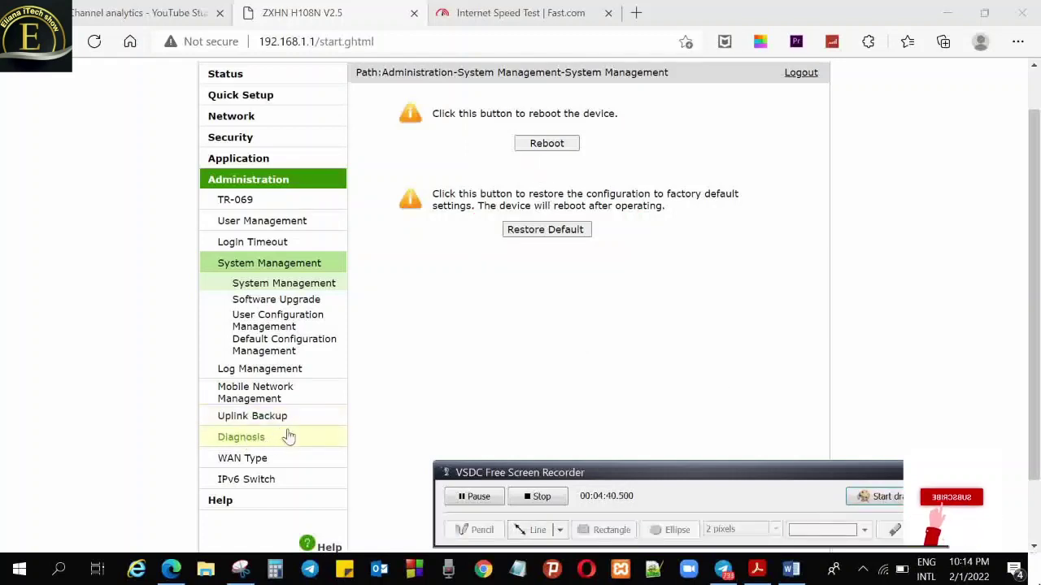
pyautogui.click(276, 300)
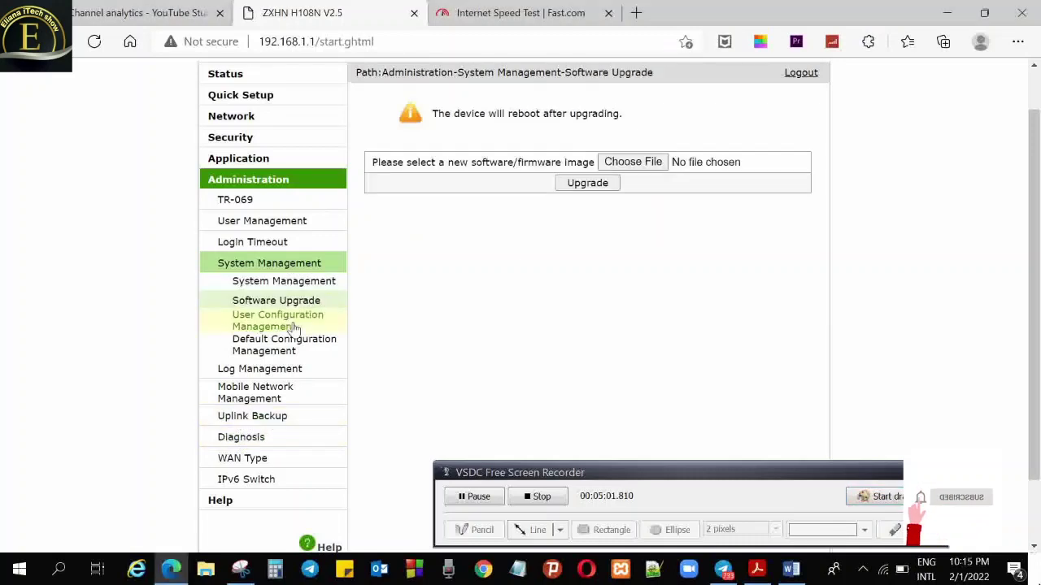
# Visit the User Configuration Management, User Management and Login Timeout pages under Administration
pyautogui.click(294, 327)
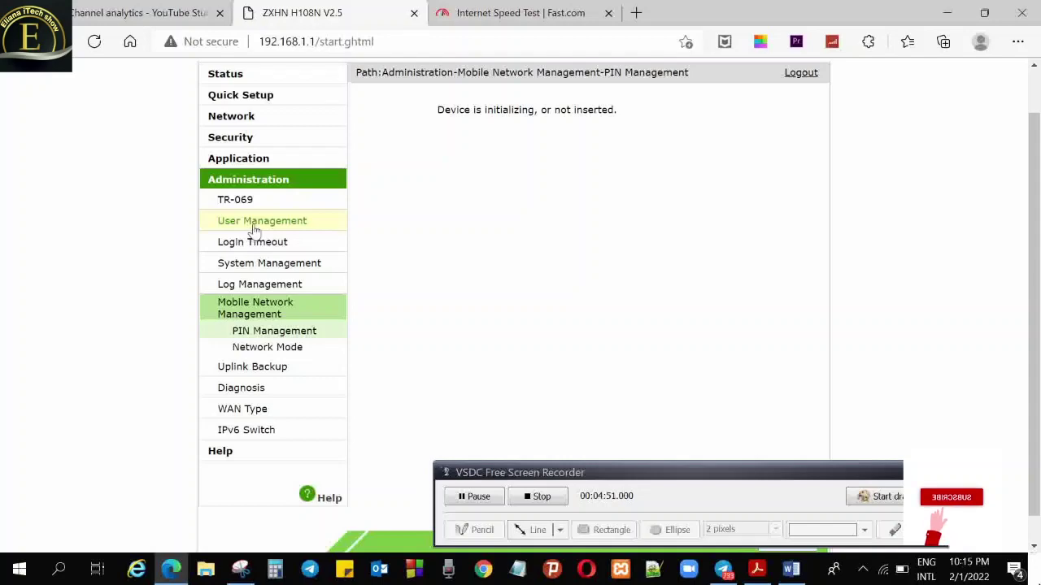
pyautogui.click(253, 221)
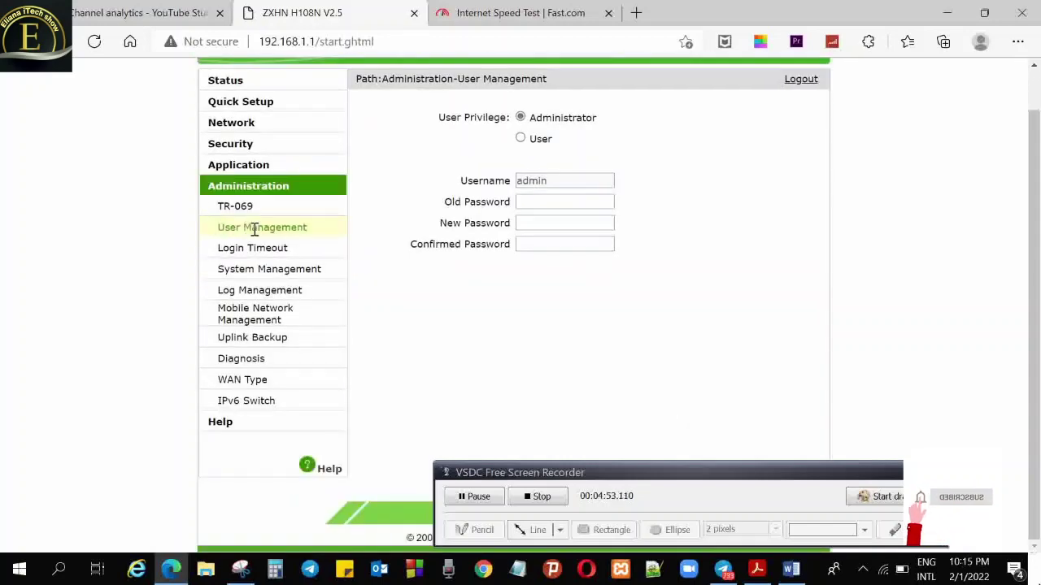
pyautogui.click(245, 247)
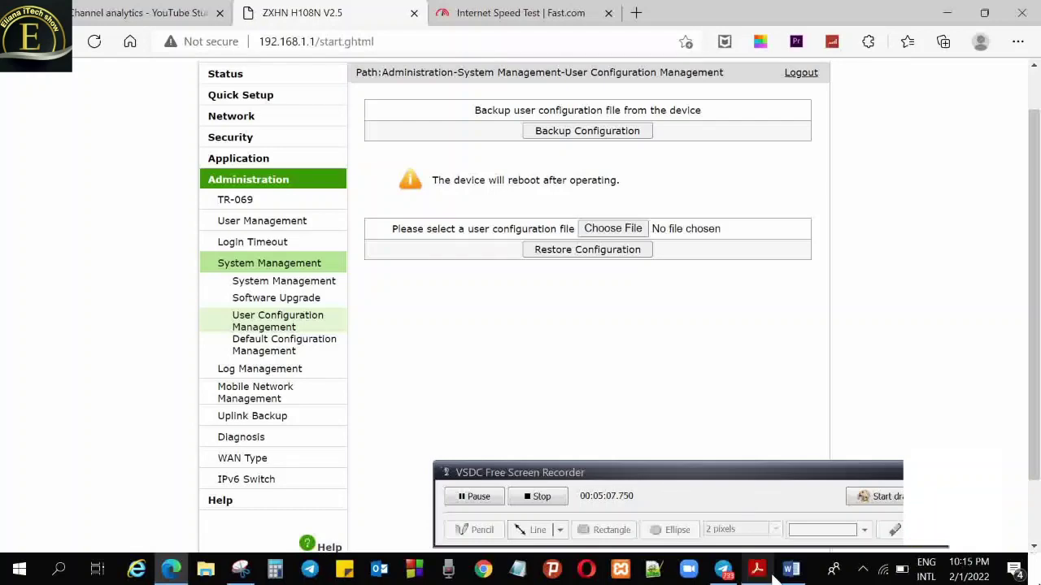
pyautogui.click(898, 502)
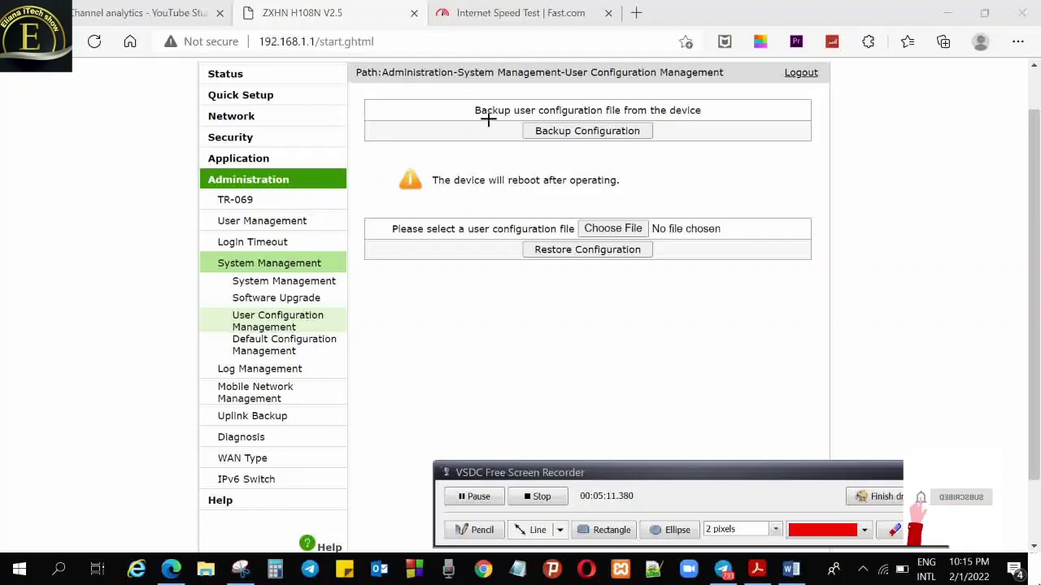
pyautogui.moveTo(488, 117); pyautogui.dragTo(592, 144)
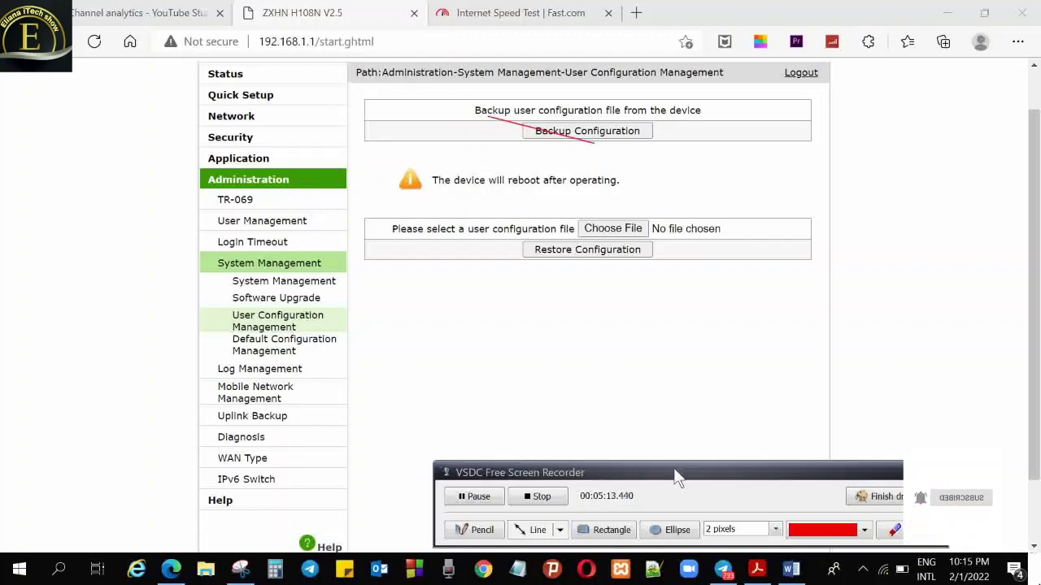
pyautogui.click(612, 532)
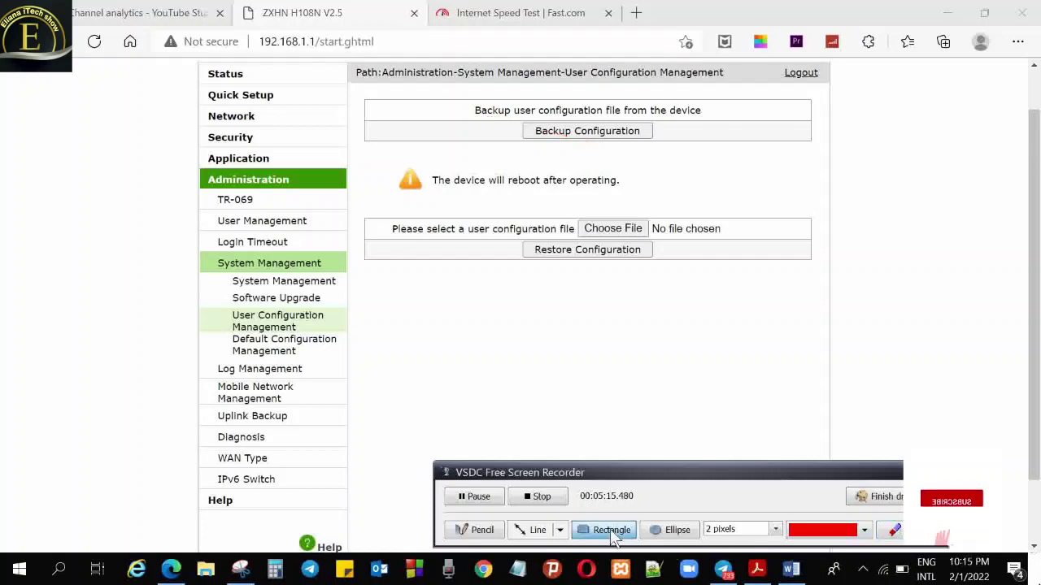
pyautogui.moveTo(488, 115); pyautogui.dragTo(677, 159)
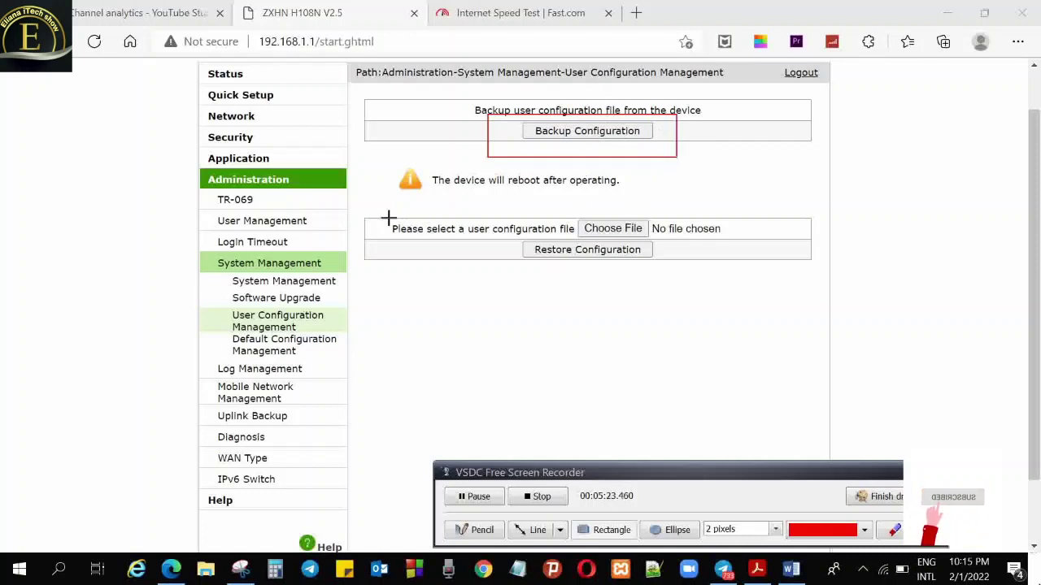
pyautogui.moveTo(360, 207)
pyautogui.mouseDown()
pyautogui.moveTo(657, 286)
pyautogui.moveTo(768, 283)
pyautogui.mouseUp()
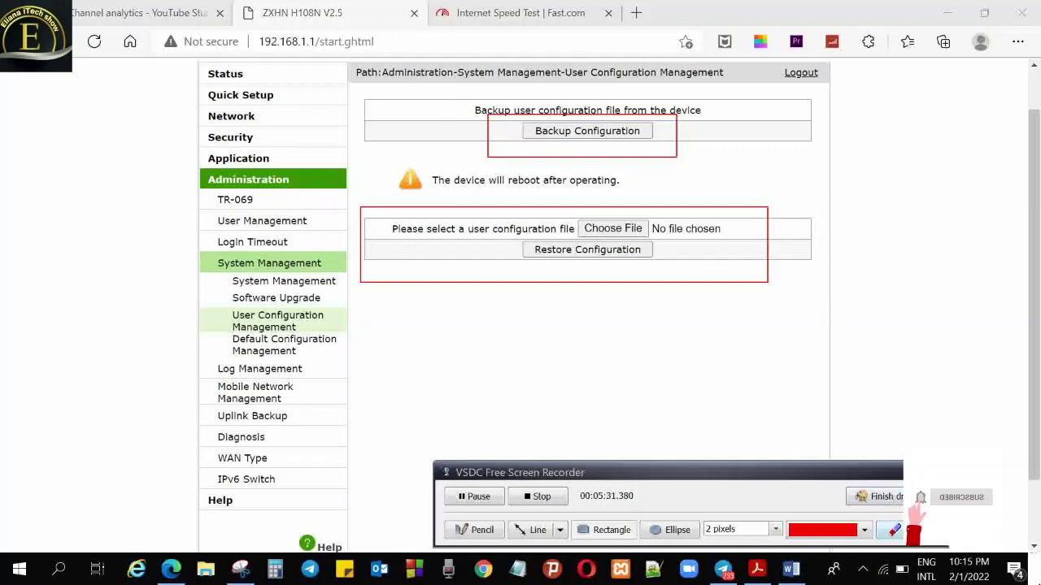
pyautogui.click(894, 529)
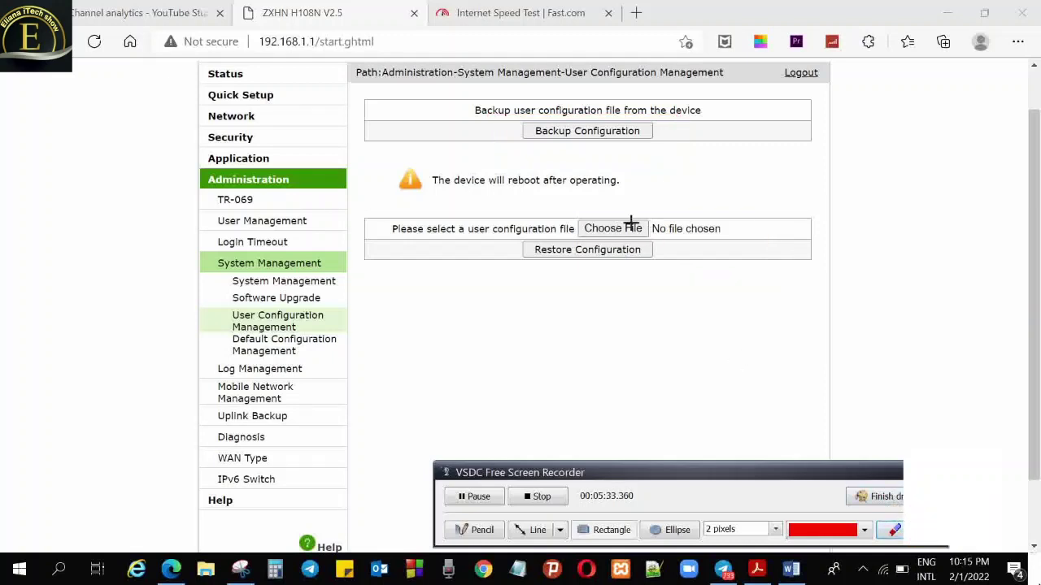
pyautogui.moveTo(559, 207)
pyautogui.mouseDown()
pyautogui.moveTo(593, 230)
pyautogui.moveTo(663, 237)
pyautogui.mouseUp()
pyautogui.hotkey('ctrl', 'z')
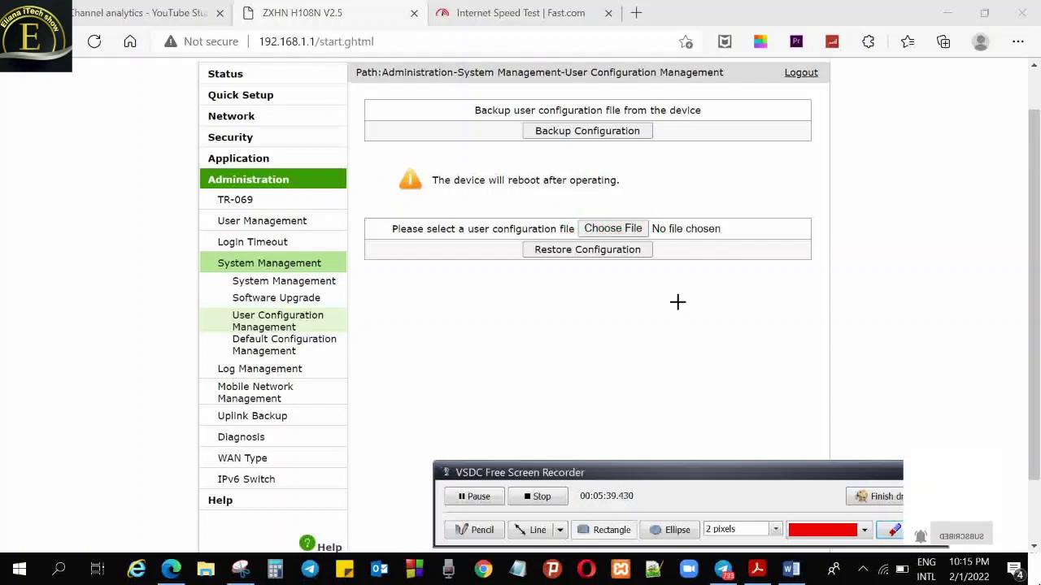
pyautogui.click(877, 496)
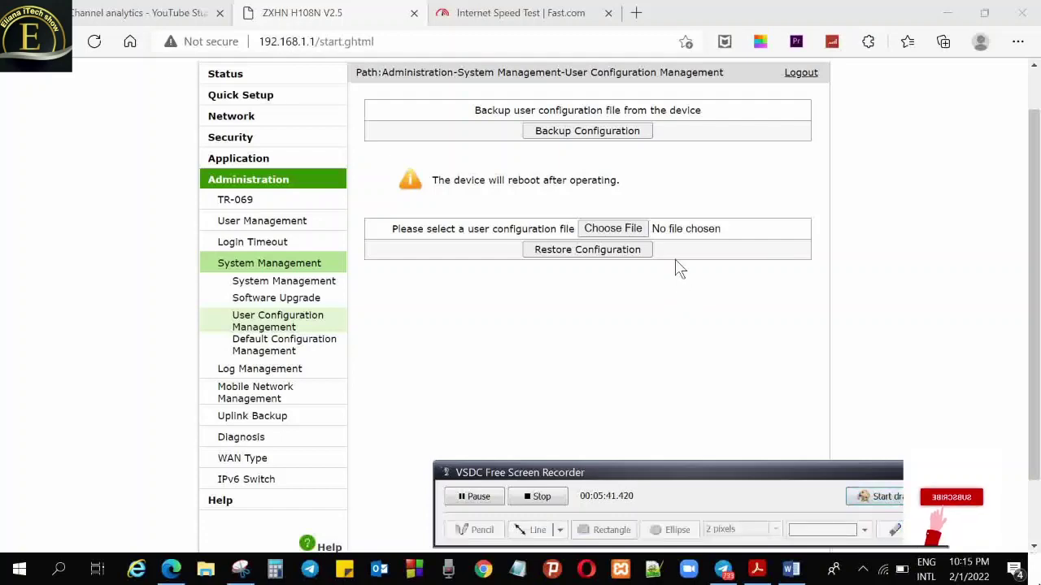
# Browse the file picker up from the xampp folder toward This PC to locate the config .bin backups
pyautogui.click(615, 234)
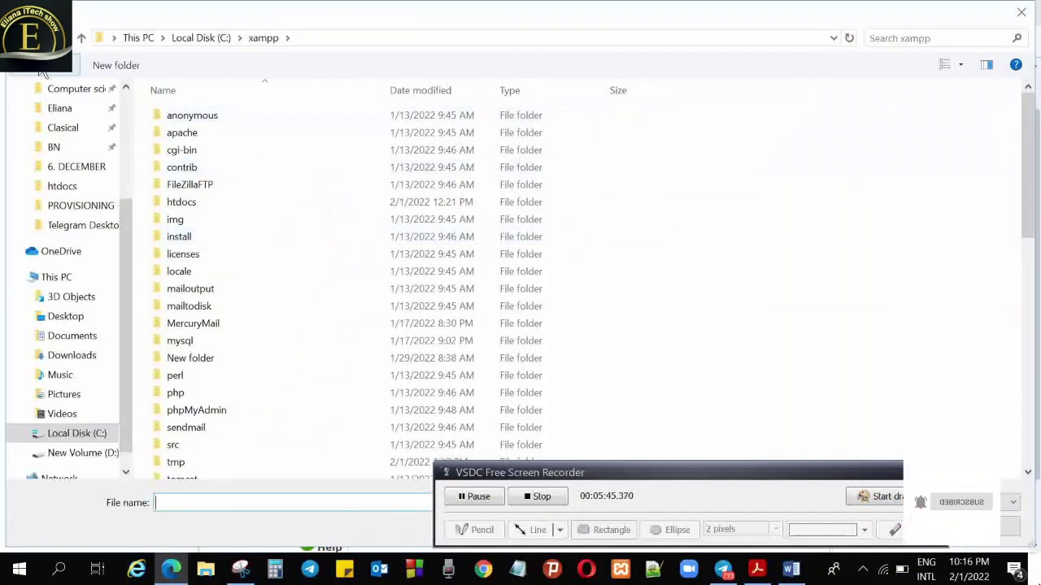
pyautogui.click(82, 39)
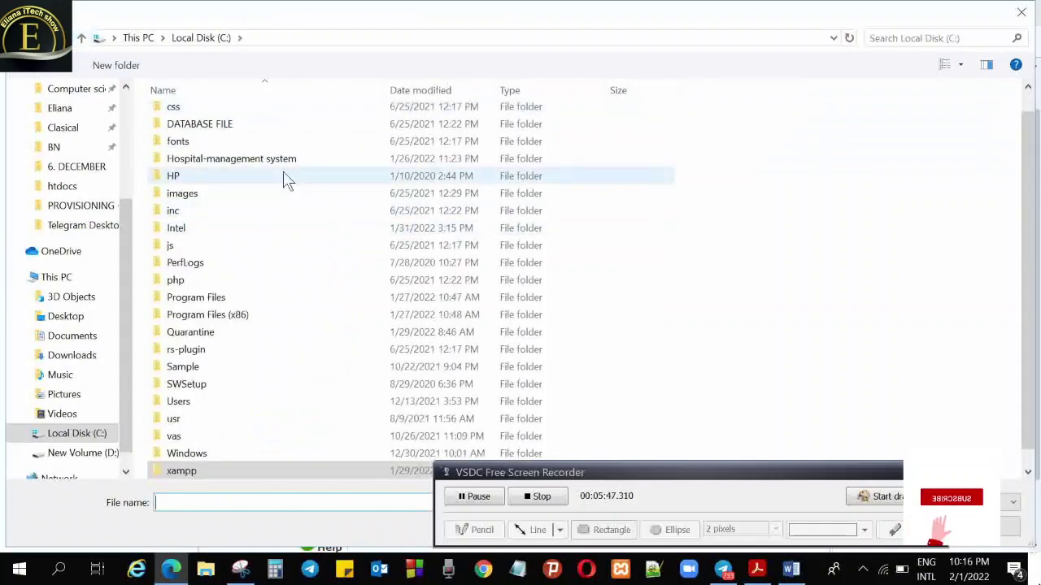
pyautogui.click(24, 39)
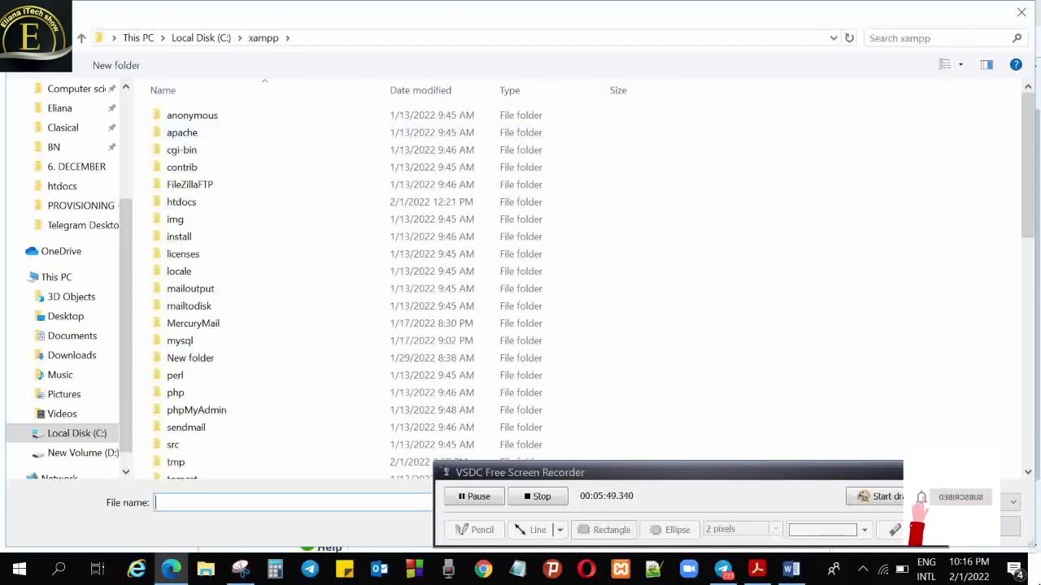
pyautogui.click(81, 39)
pyautogui.click(81, 39)
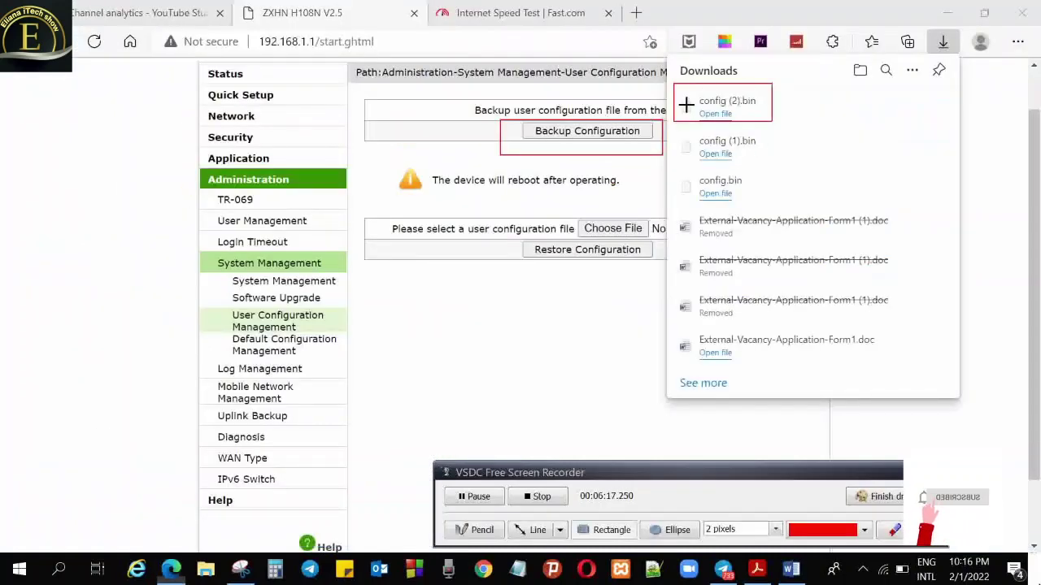
pyautogui.moveTo(500, 120)
pyautogui.mouseDown()
pyautogui.moveTo(622, 158)
pyautogui.moveTo(663, 154)
pyautogui.mouseUp()
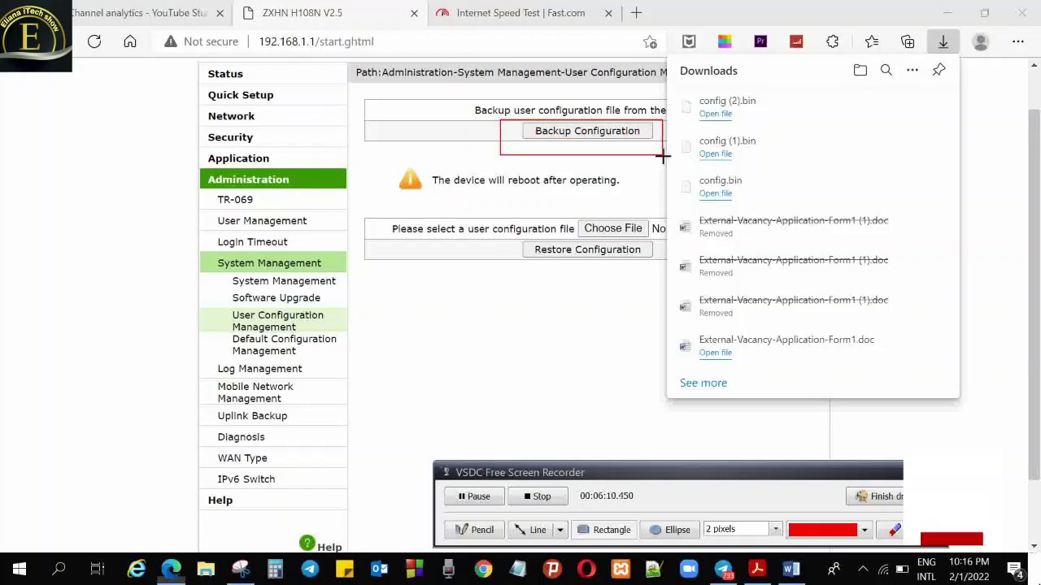
pyautogui.moveTo(673, 83); pyautogui.dragTo(773, 123)
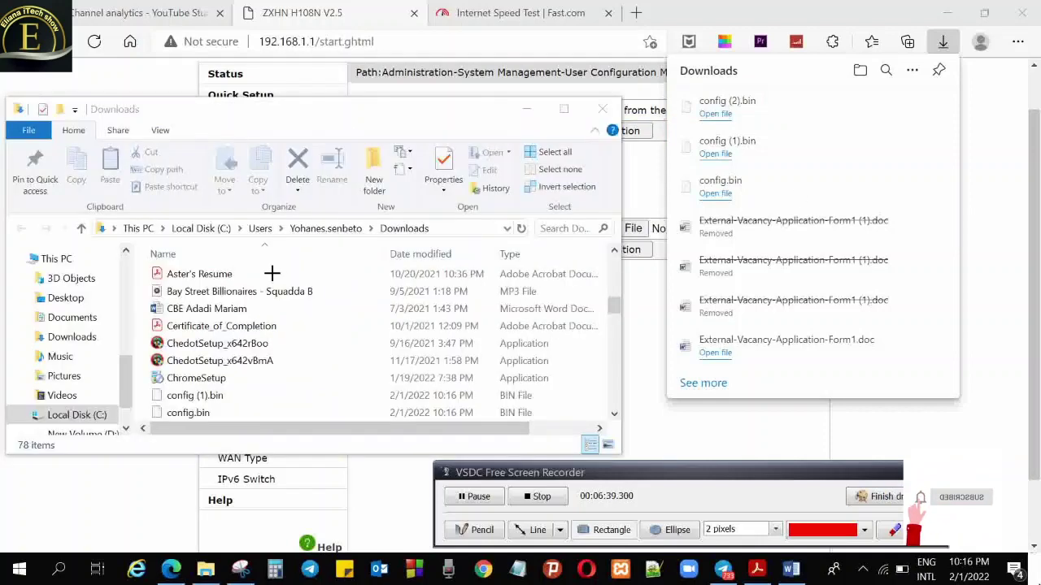
# Check the Desktop folder in File Explorer for config.bin, then close Explorer
pyautogui.moveTo(374, 220); pyautogui.dragTo(449, 246)
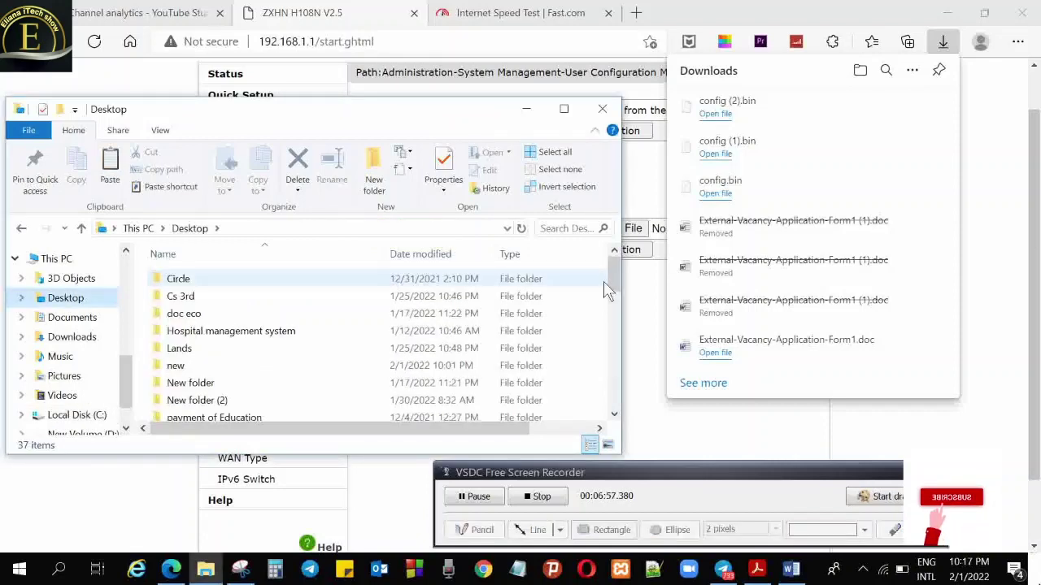
pyautogui.moveTo(613, 281); pyautogui.dragTo(611, 378)
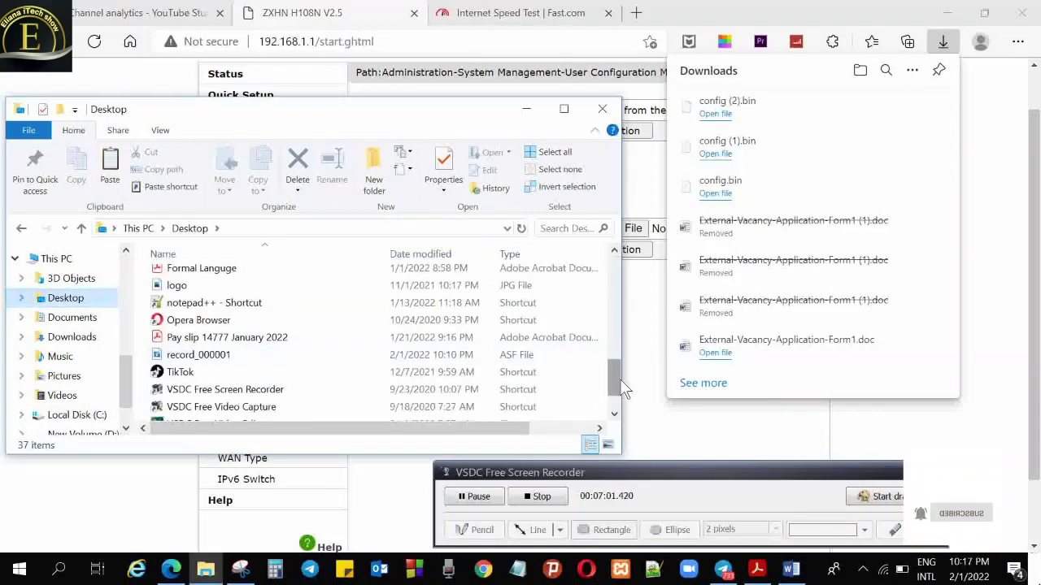
pyautogui.scroll(-1, 620, 379)
pyautogui.click(602, 108)
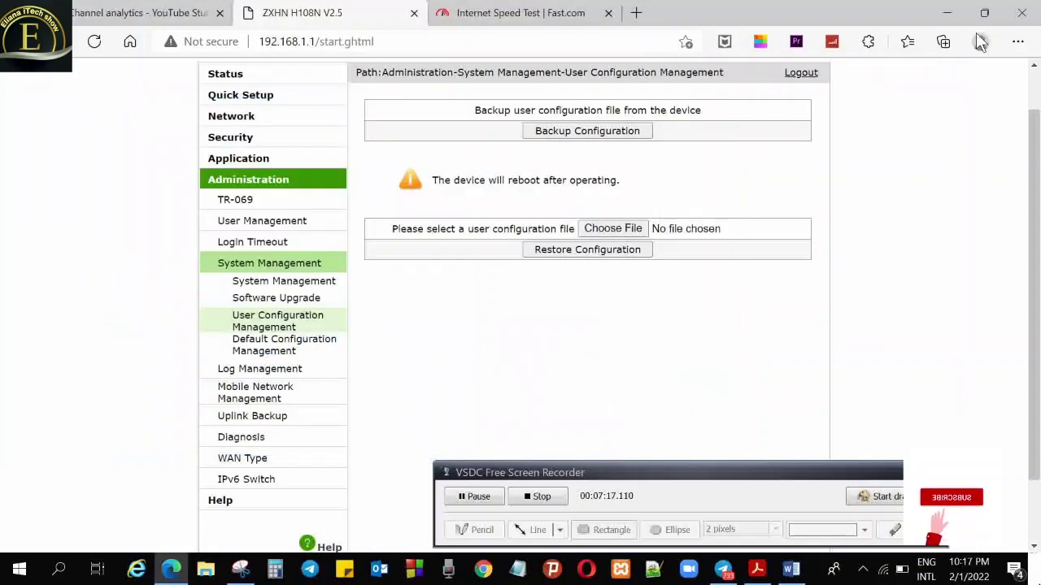
# Minimize Edge, find config.bin on the desktop, then bring the router page back
pyautogui.click(948, 14)
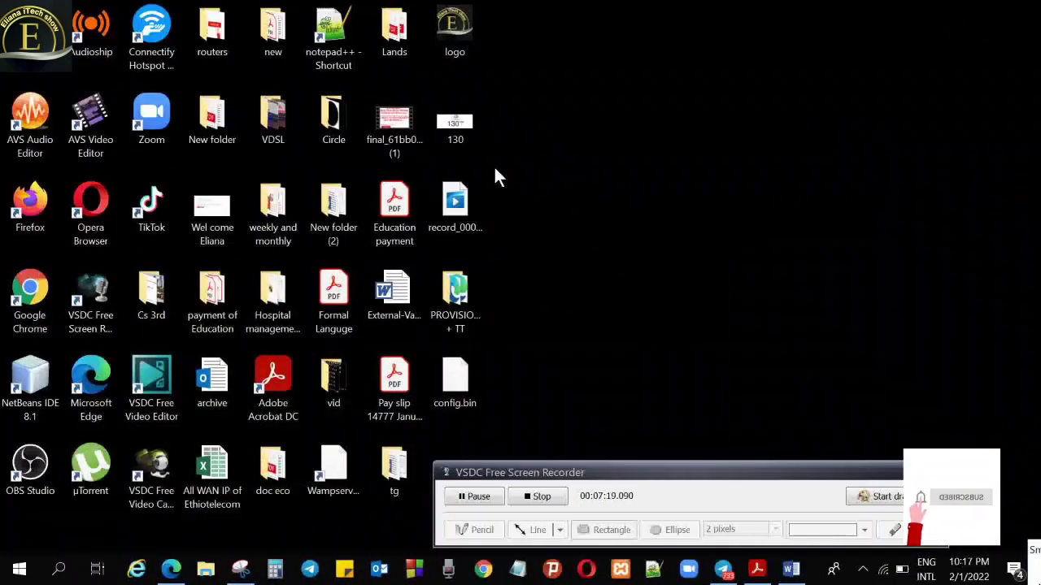
pyautogui.moveTo(452, 390); pyautogui.dragTo(648, 209)
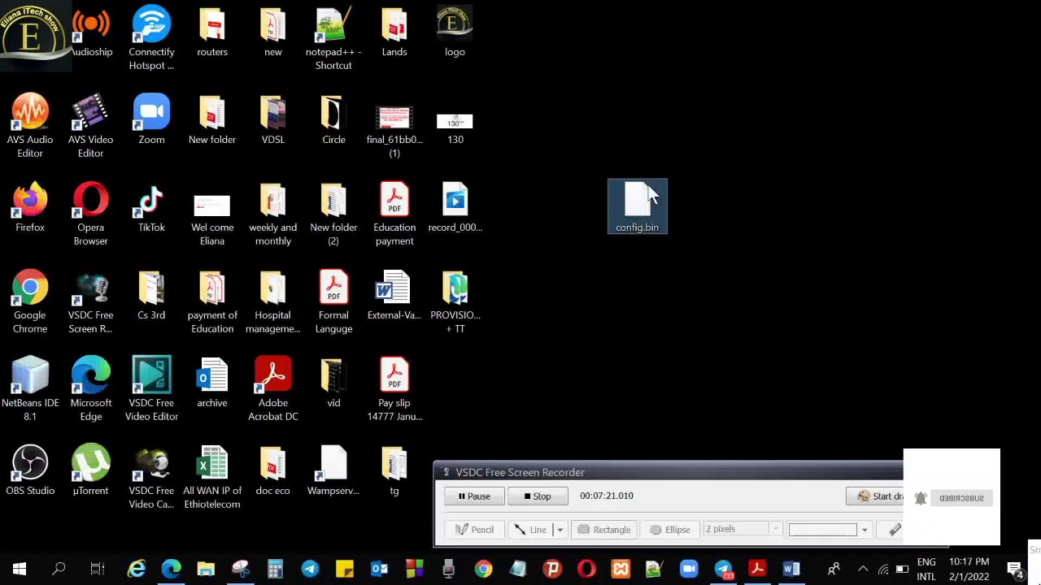
pyautogui.doubleClick(647, 209)
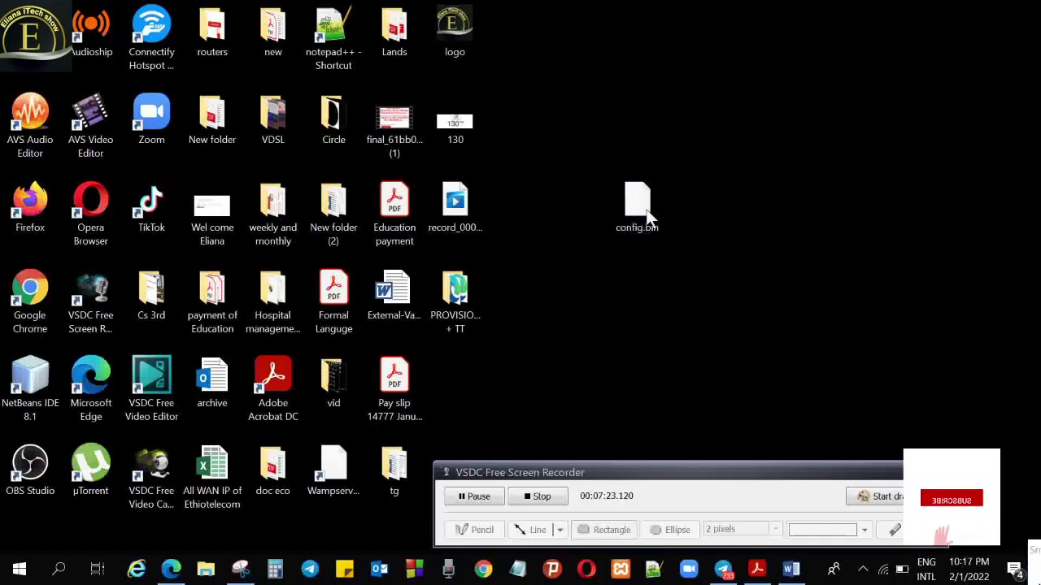
pyautogui.click(828, 244)
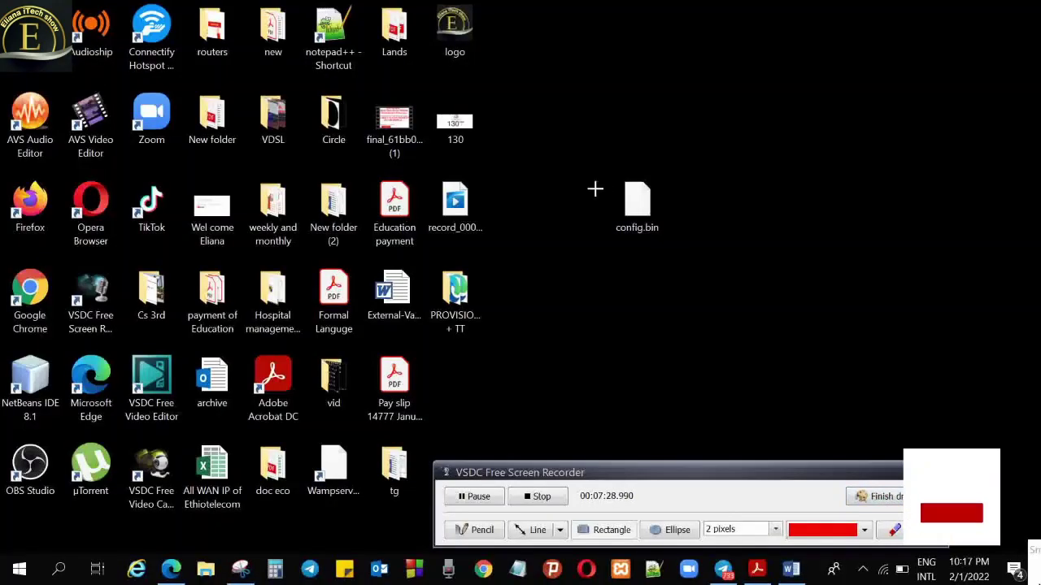
pyautogui.moveTo(582, 161); pyautogui.dragTo(725, 257)
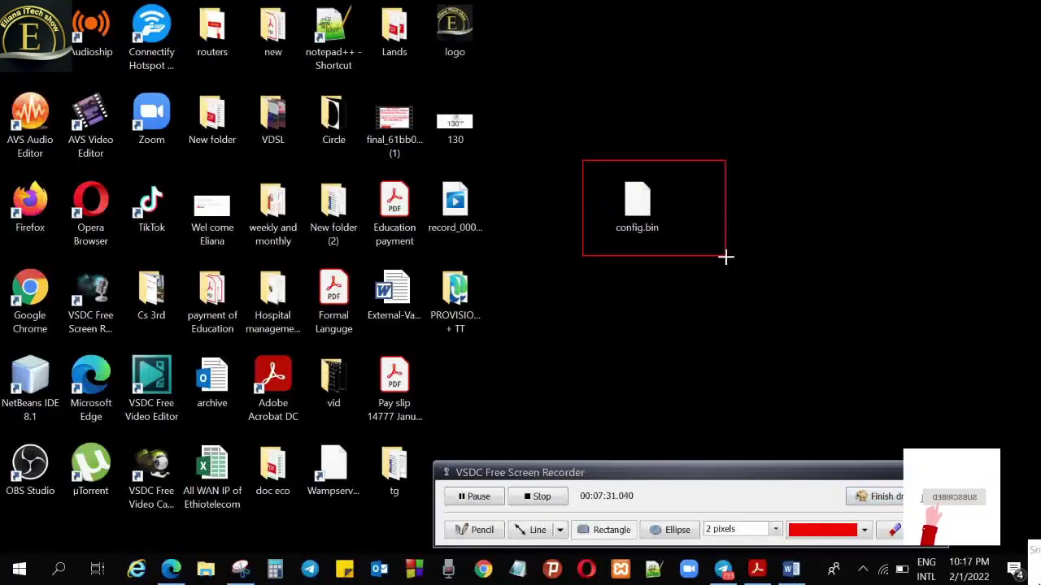
pyautogui.click(877, 496)
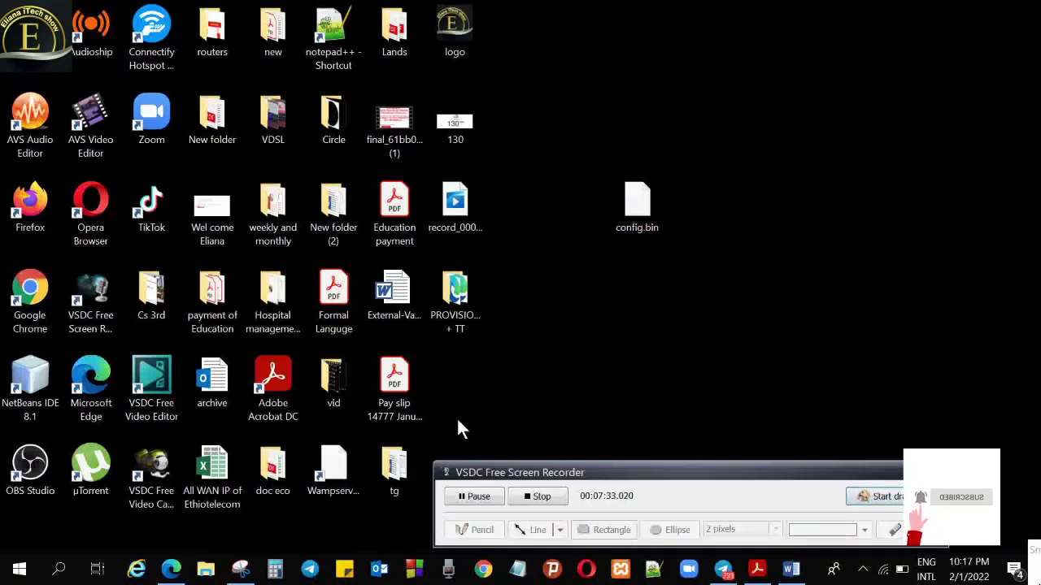
pyautogui.click(171, 569)
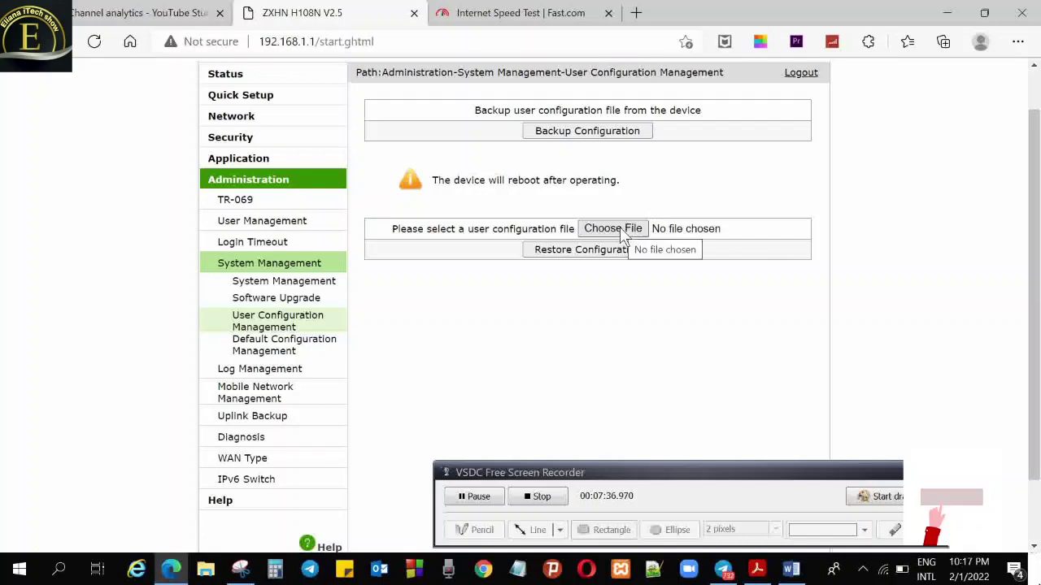
# Run Restore Configuration with no file chosen, triggering 'Please select a file to upload.'
pyautogui.click(879, 496)
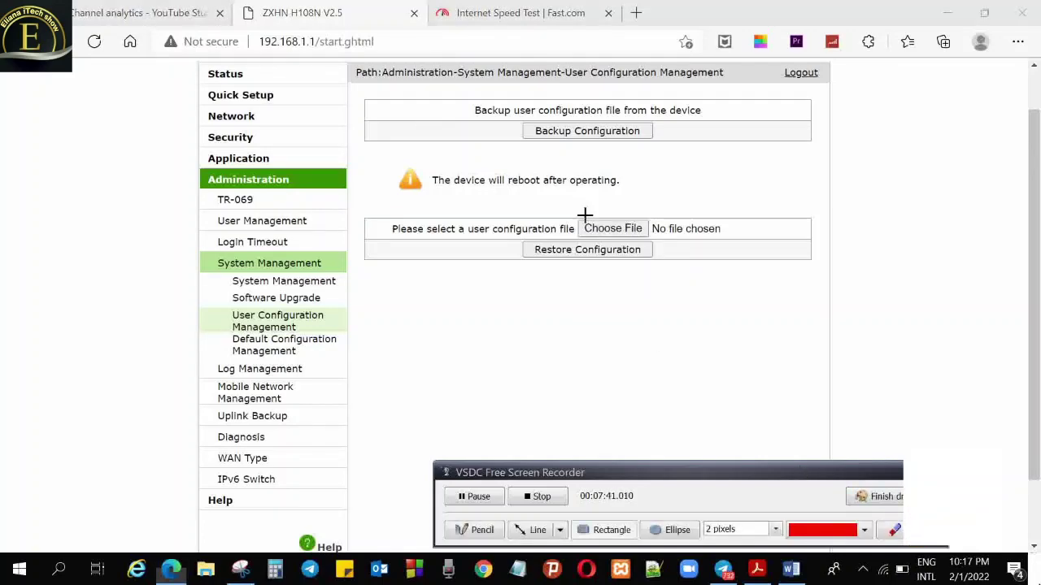
pyautogui.moveTo(554, 201)
pyautogui.mouseDown()
pyautogui.moveTo(639, 242)
pyautogui.moveTo(661, 237)
pyautogui.mouseUp()
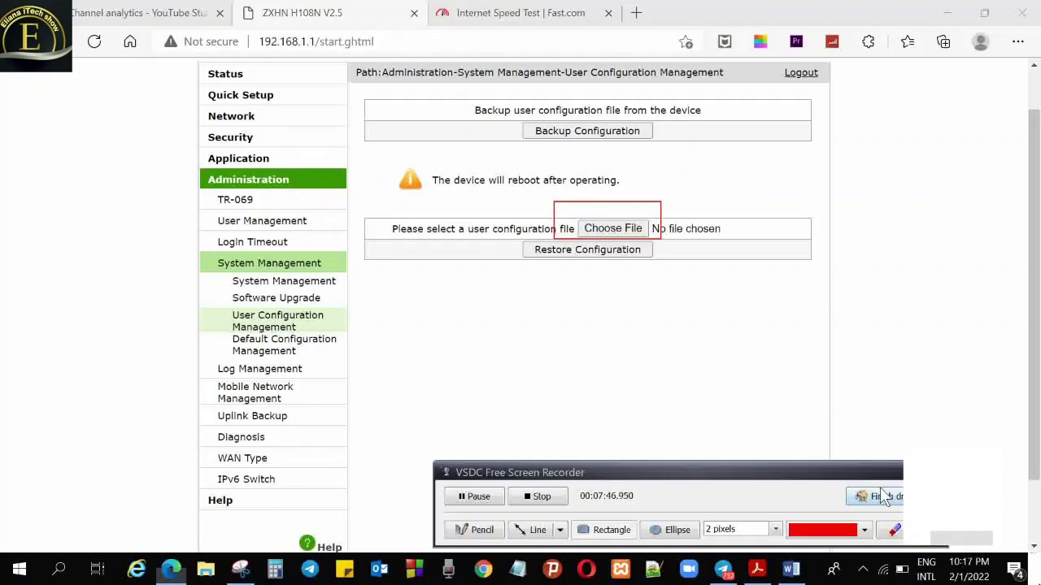
pyautogui.click(876, 496)
pyautogui.click(592, 257)
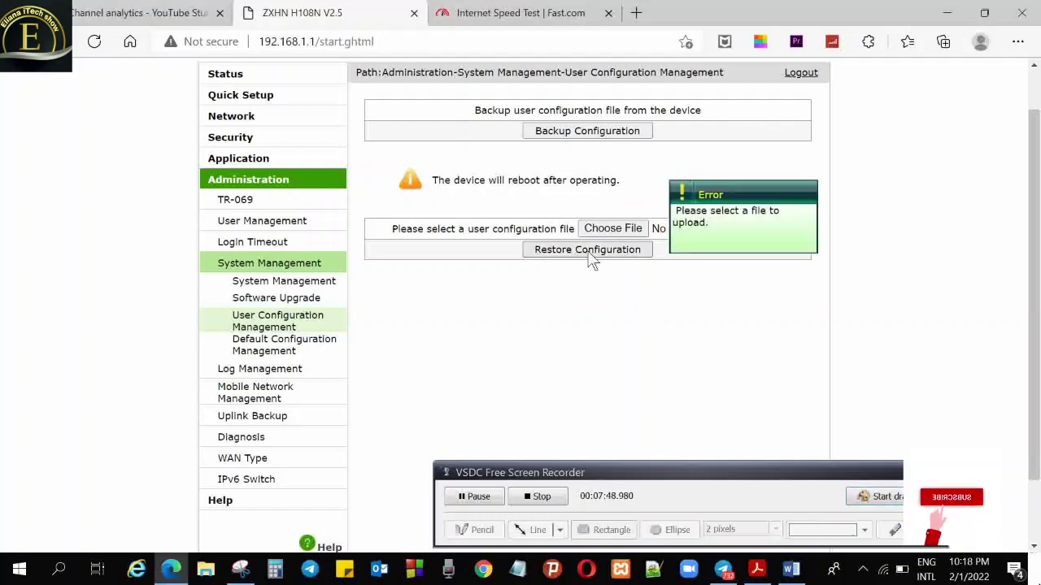
# Select config.bin from the Desktop in the Open dialog as the restore file
pyautogui.click(612, 229)
pyautogui.scroll(-4, 1035, 431)
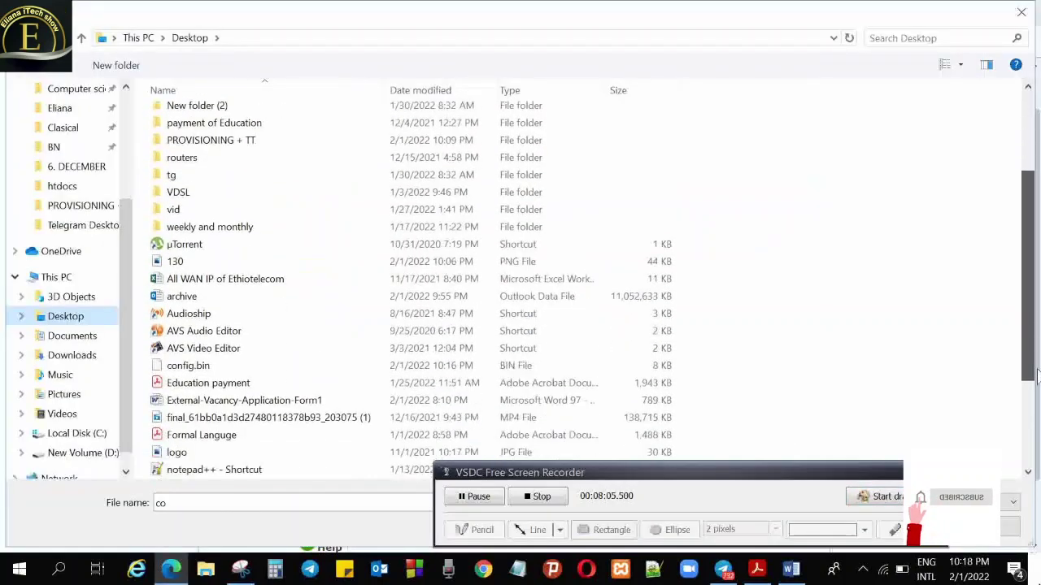
pyautogui.scroll(5, 1035, 431)
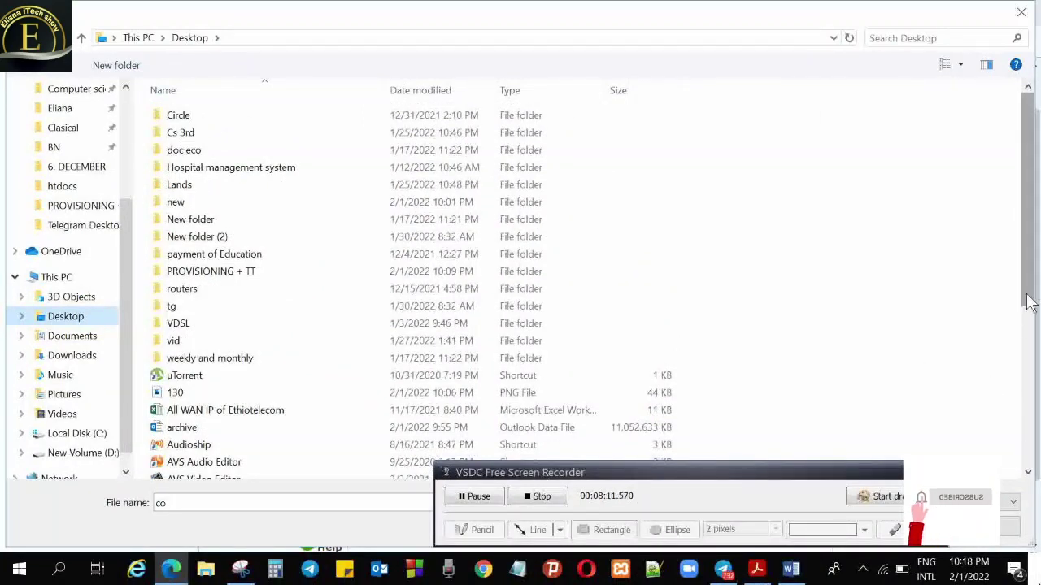
pyautogui.scroll(-5, 1029, 302)
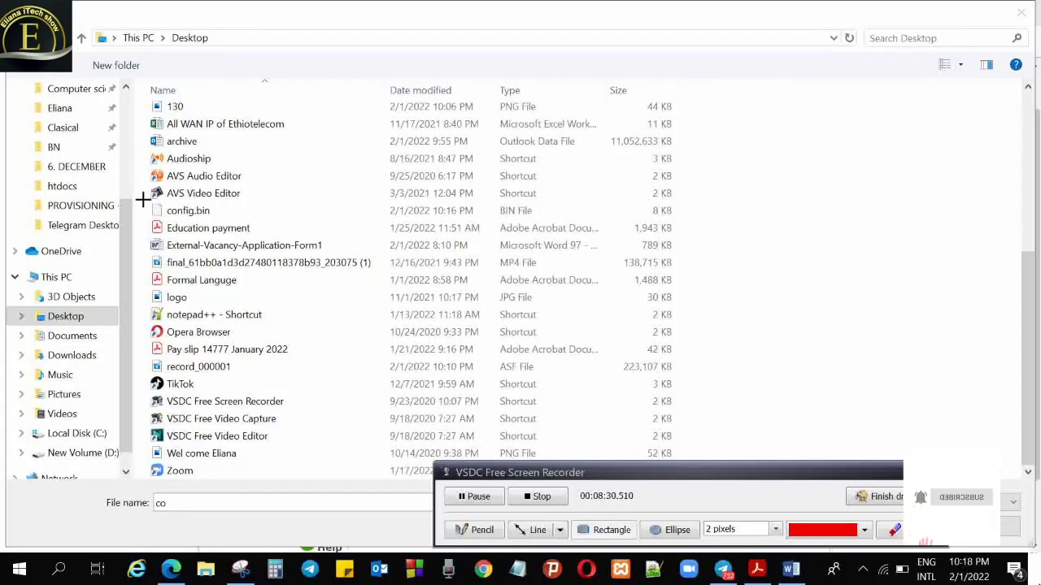
pyautogui.moveTo(143, 199)
pyautogui.mouseDown()
pyautogui.moveTo(196, 223)
pyautogui.moveTo(233, 221)
pyautogui.mouseUp()
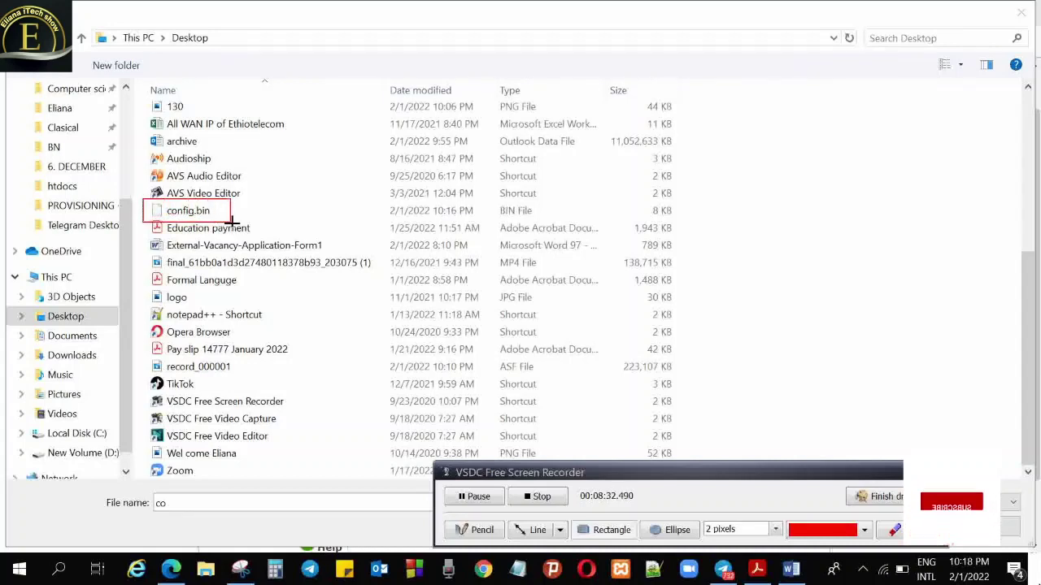
pyautogui.click(898, 502)
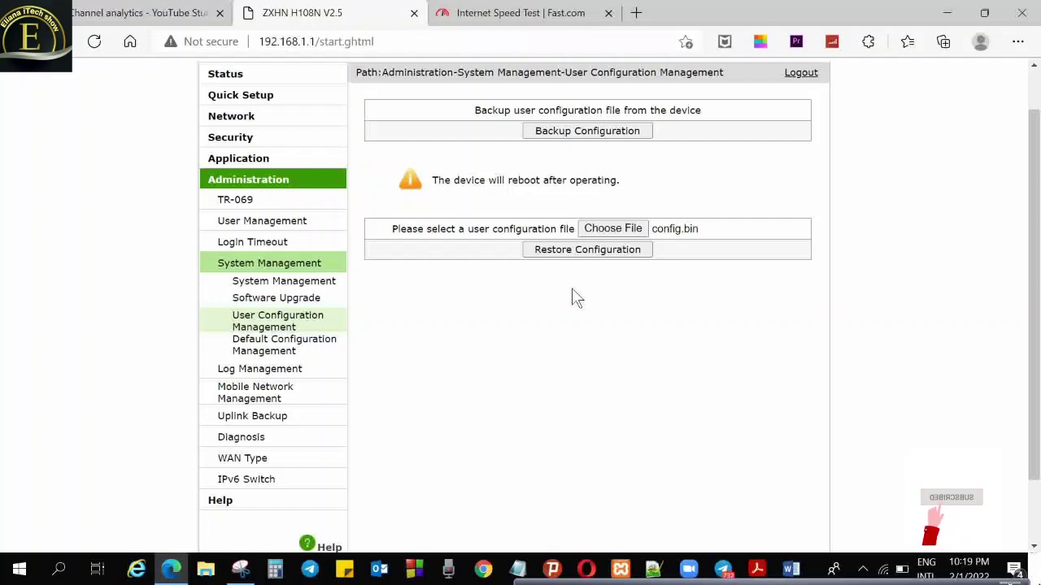
# Start restoring from the chosen config.bin so the import confirmation appears
pyautogui.click(655, 572)
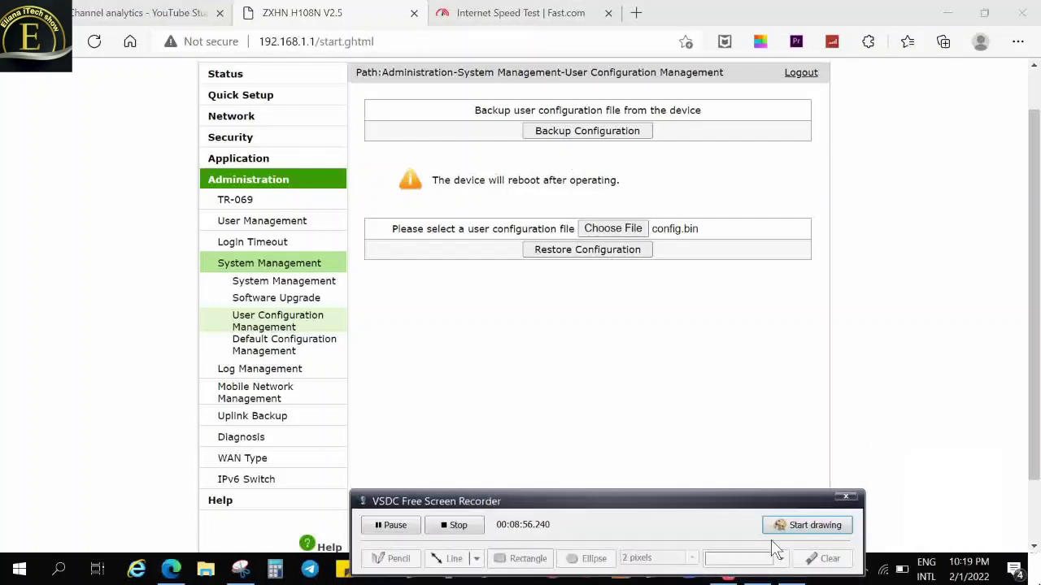
pyautogui.click(821, 525)
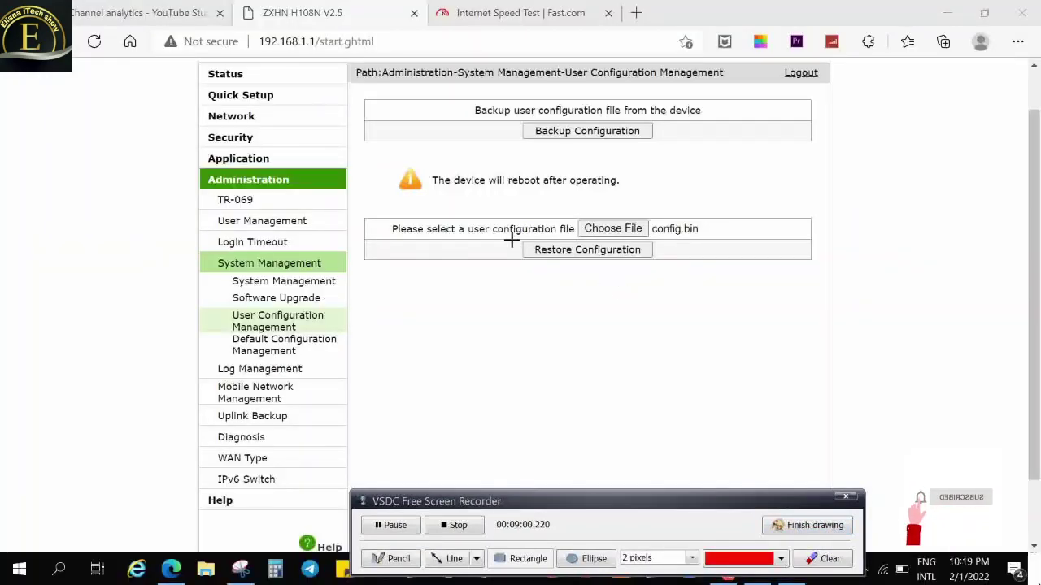
pyautogui.moveTo(510, 236); pyautogui.dragTo(664, 278)
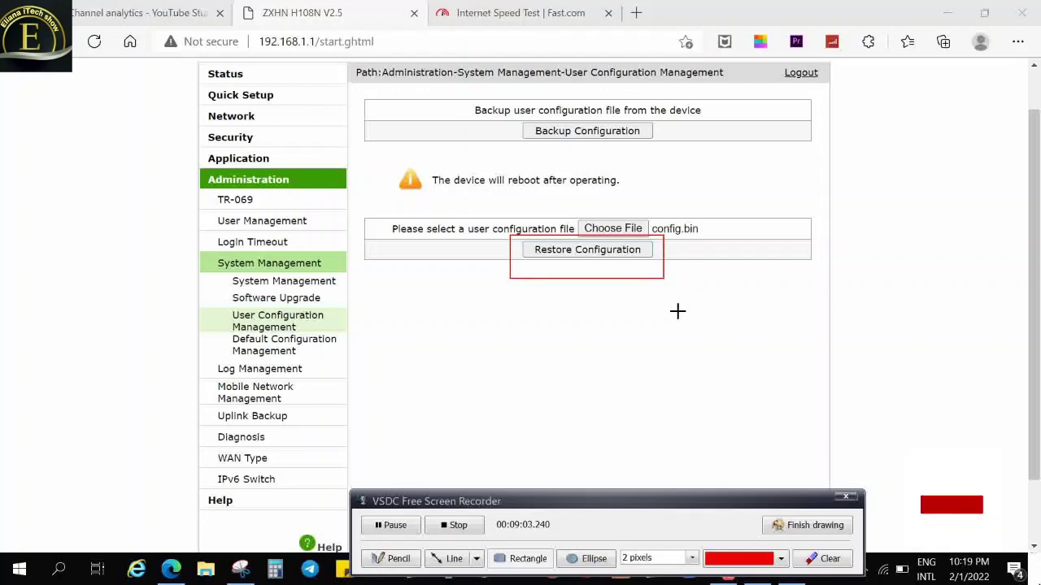
pyautogui.click(807, 526)
pyautogui.click(601, 256)
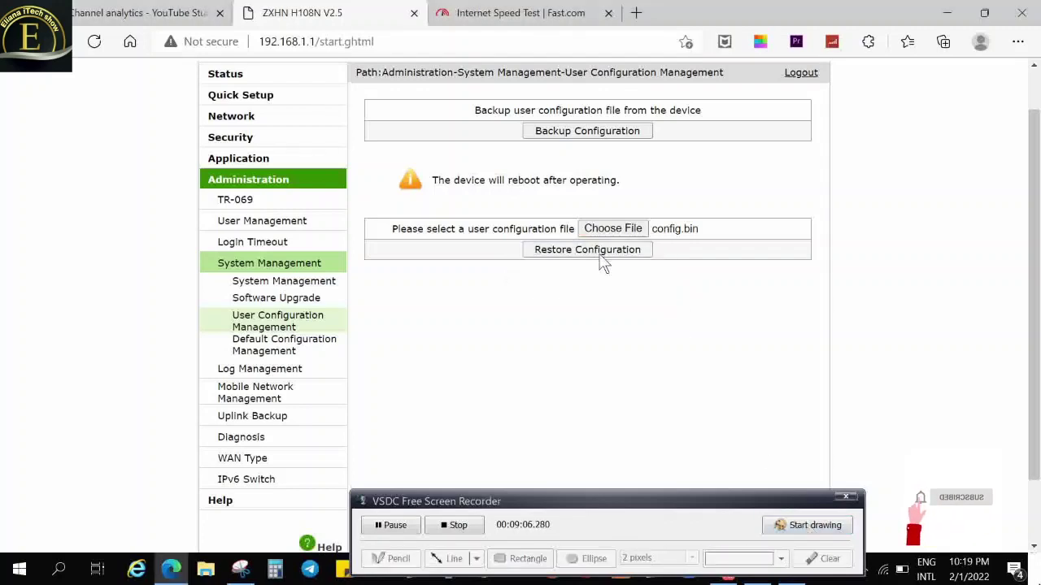
# Confirm the Attention! prompt to import the user configuration, starting the router reboot
pyautogui.click(810, 526)
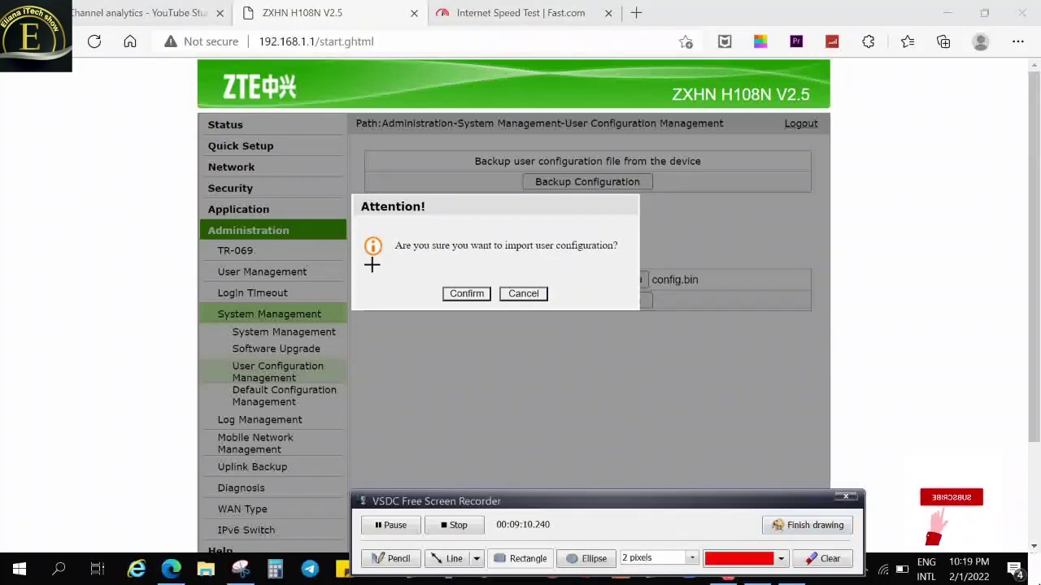
pyautogui.moveTo(432, 270); pyautogui.dragTo(499, 322)
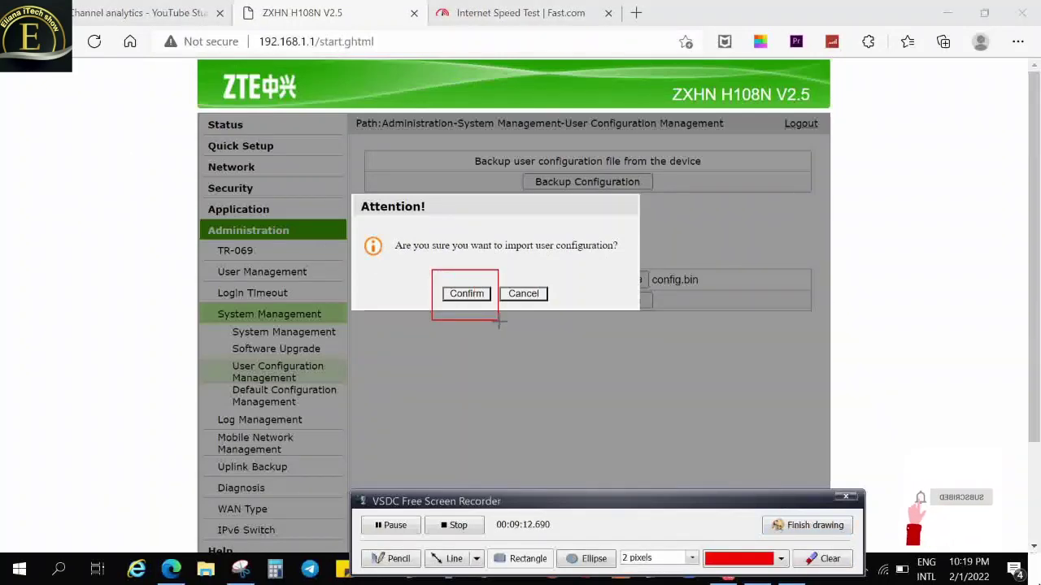
pyautogui.click(798, 528)
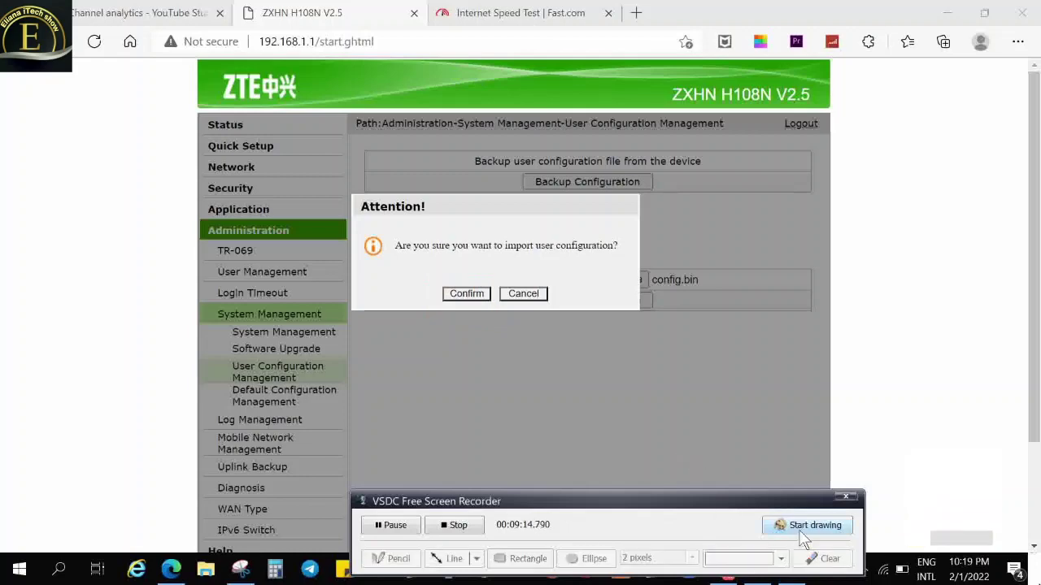
pyautogui.click(470, 298)
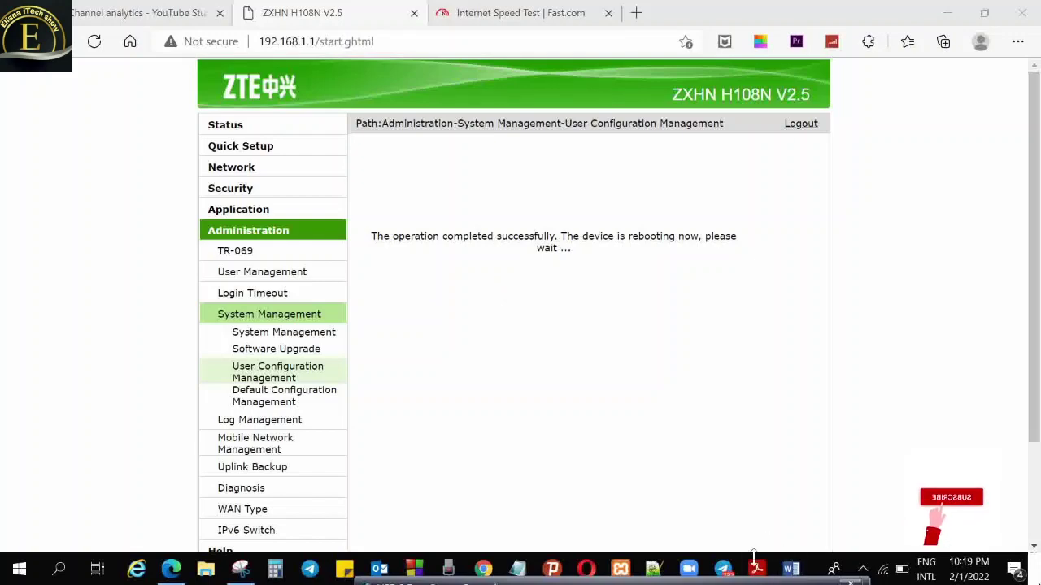
# Wait for the router reboot and check the Wi-Fi flyout, which finds no networks
pyautogui.moveTo(754, 582)
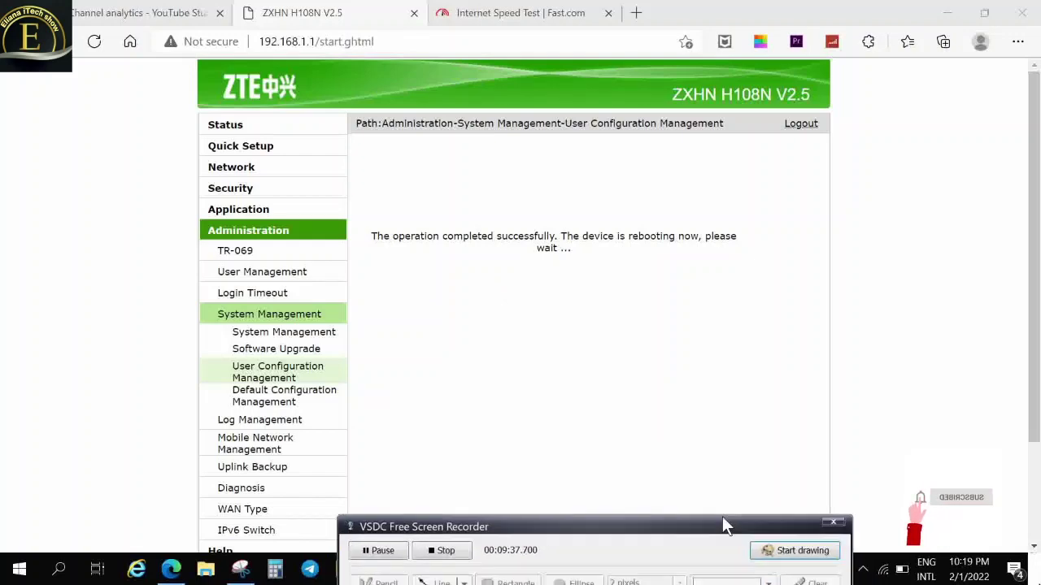
pyautogui.click(768, 545)
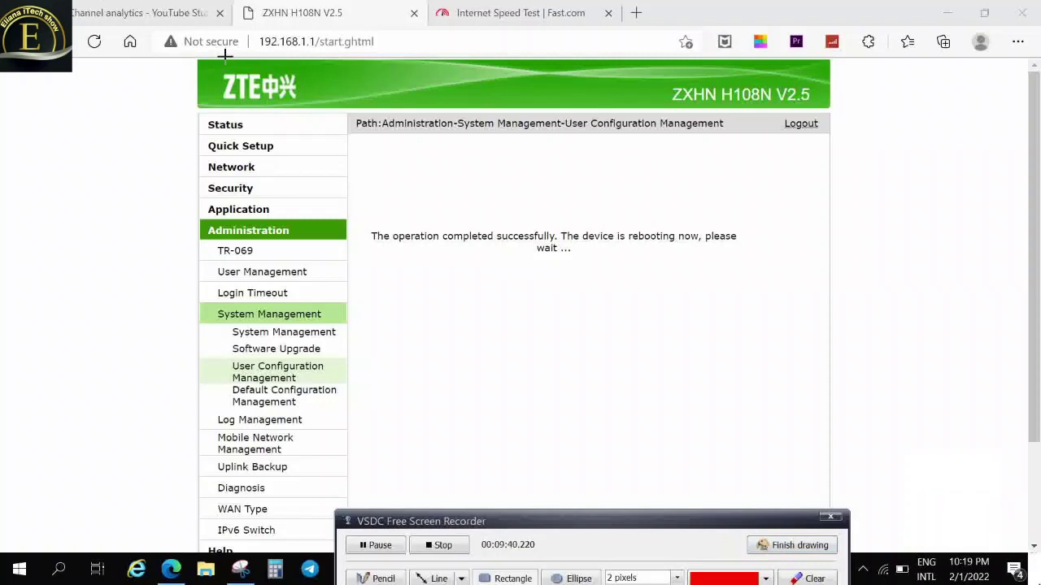
pyautogui.moveTo(361, 213)
pyautogui.mouseDown()
pyautogui.moveTo(504, 279)
pyautogui.moveTo(753, 282)
pyautogui.mouseUp()
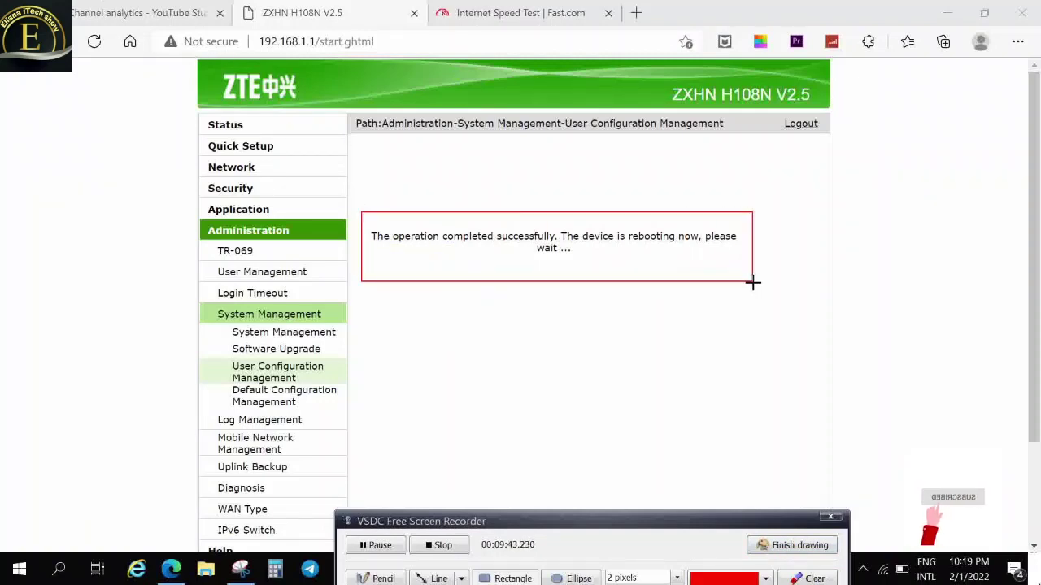
pyautogui.click(801, 553)
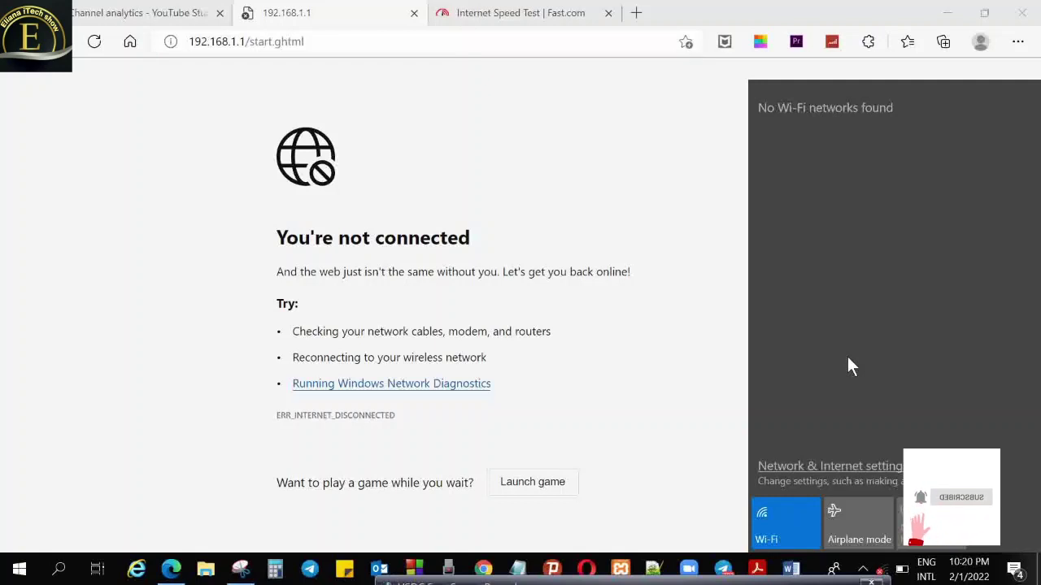
# Reopen the Wi-Fi list and connect to the Arsenal network once it reappears
pyautogui.click(922, 551)
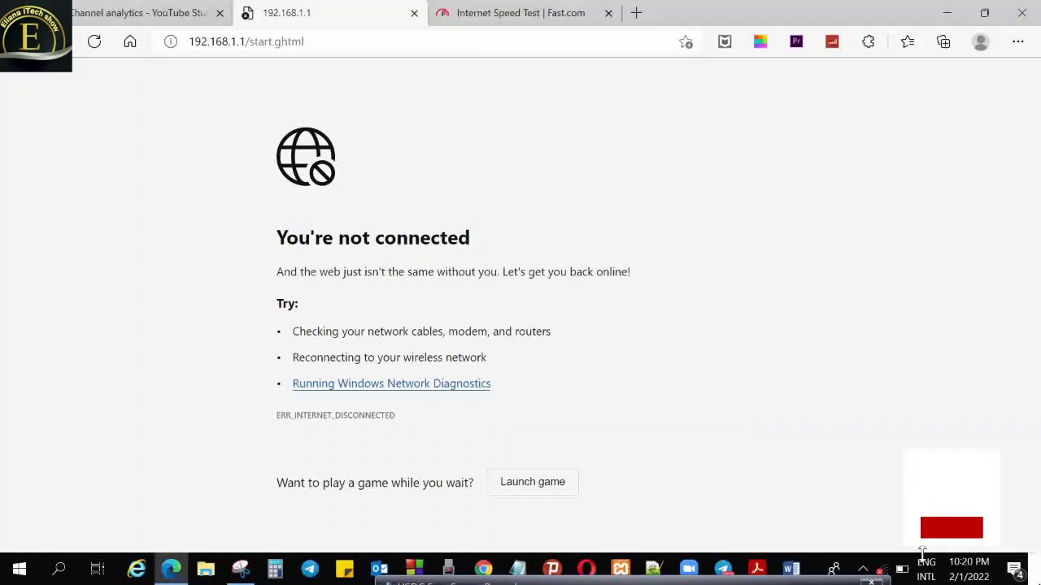
pyautogui.click(880, 569)
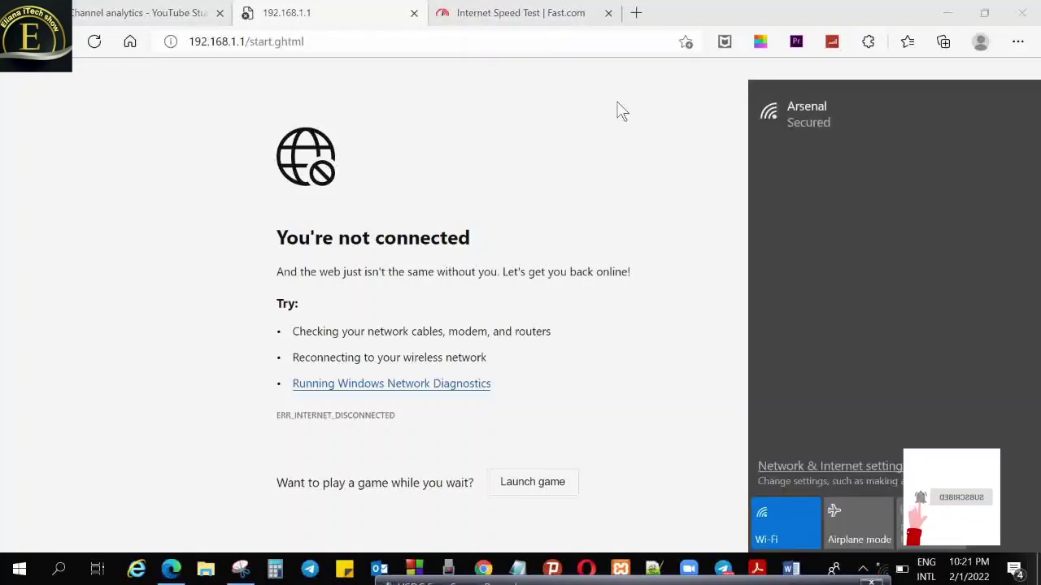
pyautogui.click(823, 134)
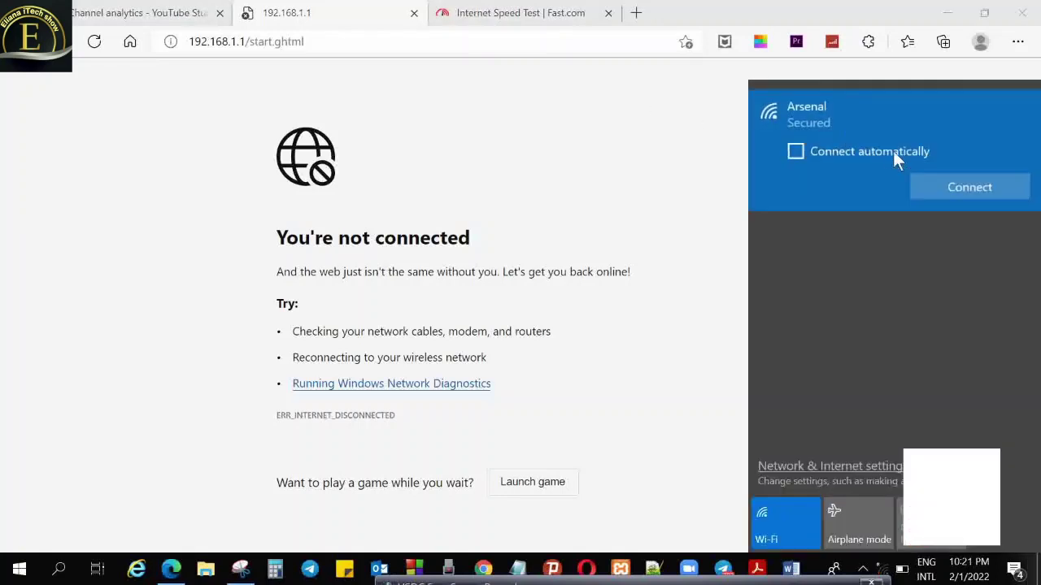
pyautogui.click(940, 192)
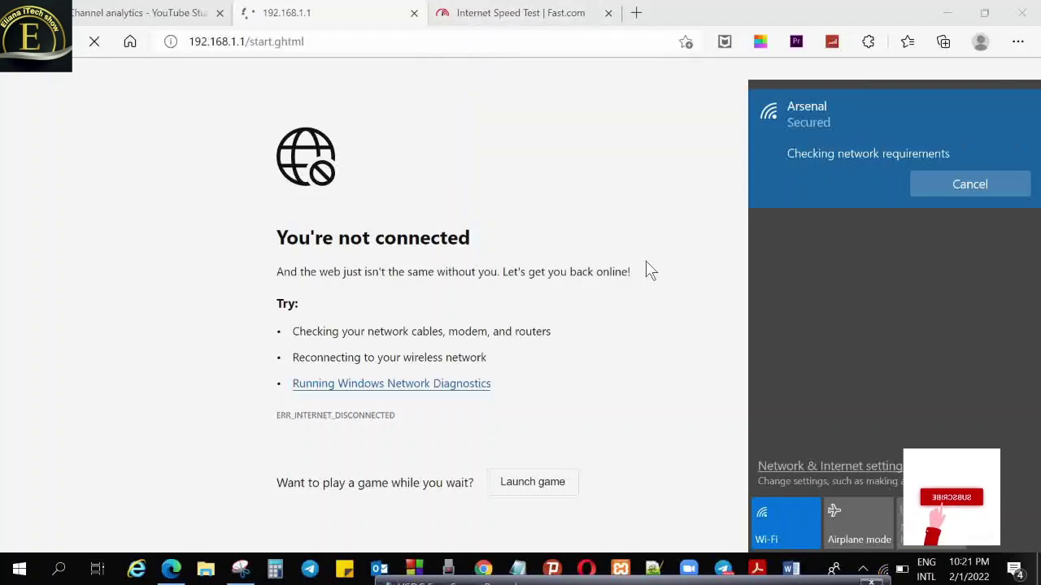
pyautogui.click(637, 580)
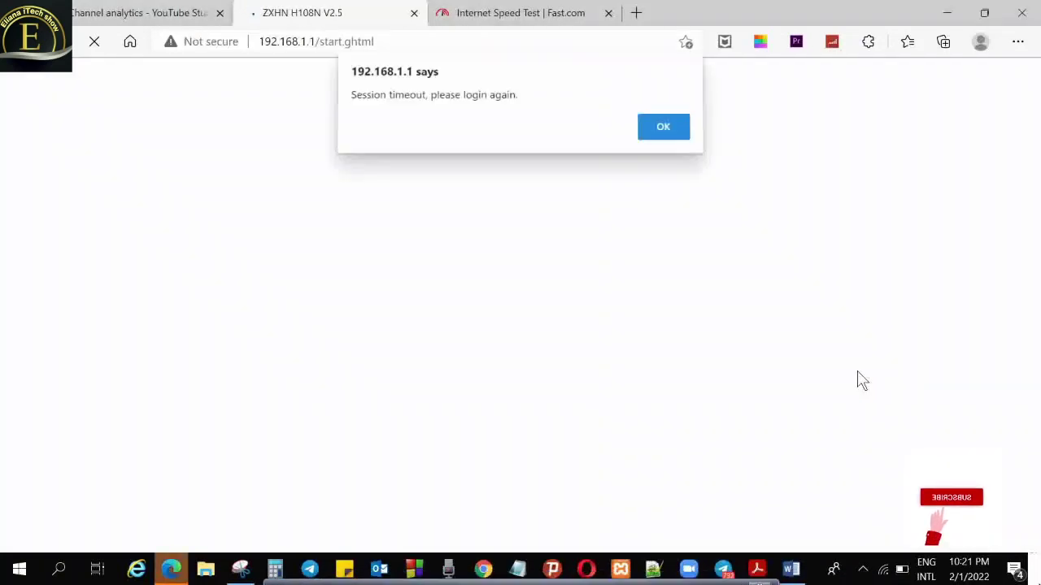
# Dismiss the session-timeout alert, close the router tab, and switch to the Fast.com results
pyautogui.click(661, 128)
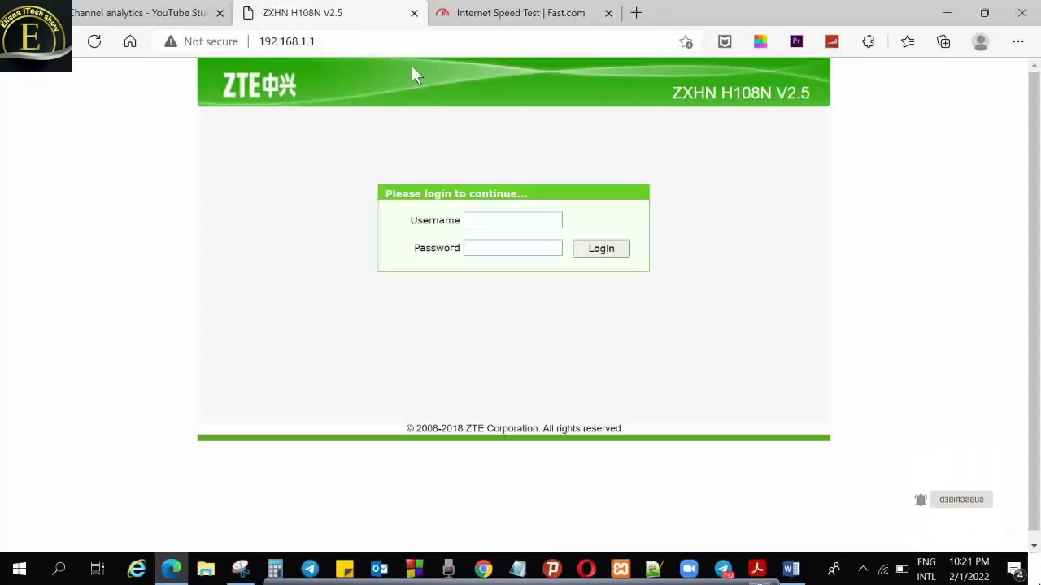
pyautogui.hotkey('ctrl', 'w')
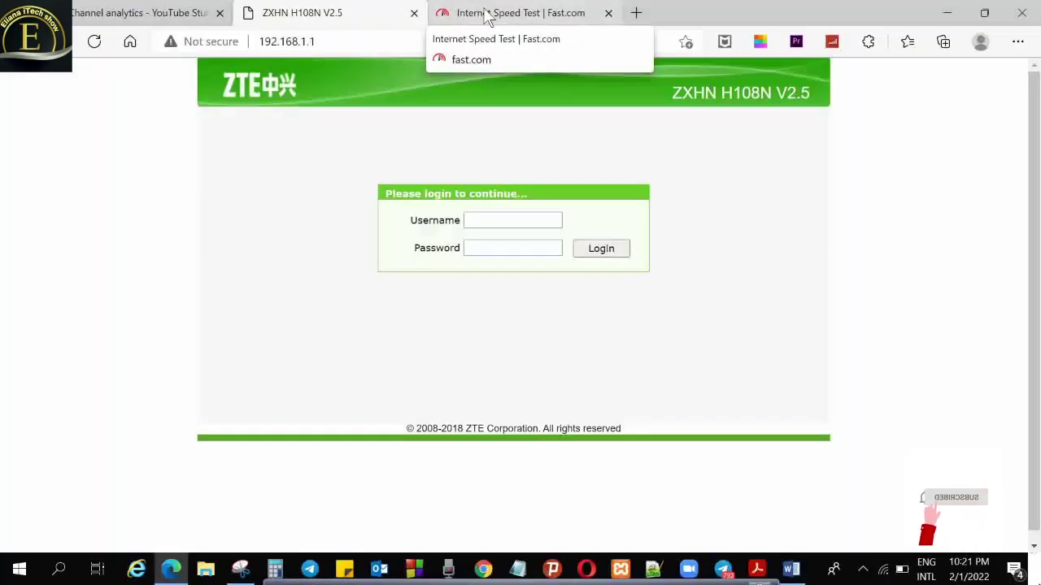
pyautogui.click(486, 15)
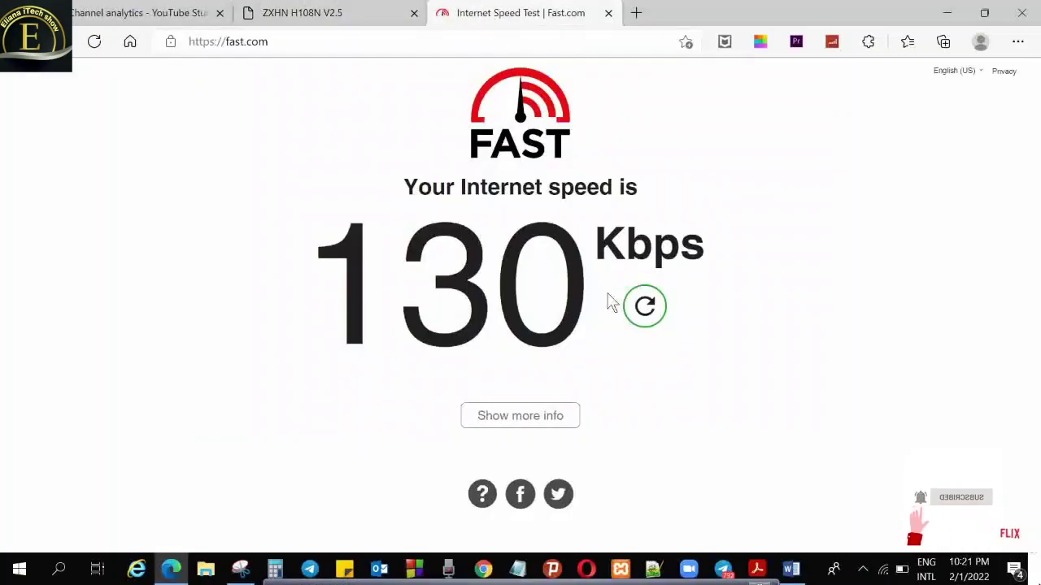
# Reload Fast.com to re-run the internet speed test
pyautogui.click(326, 42)
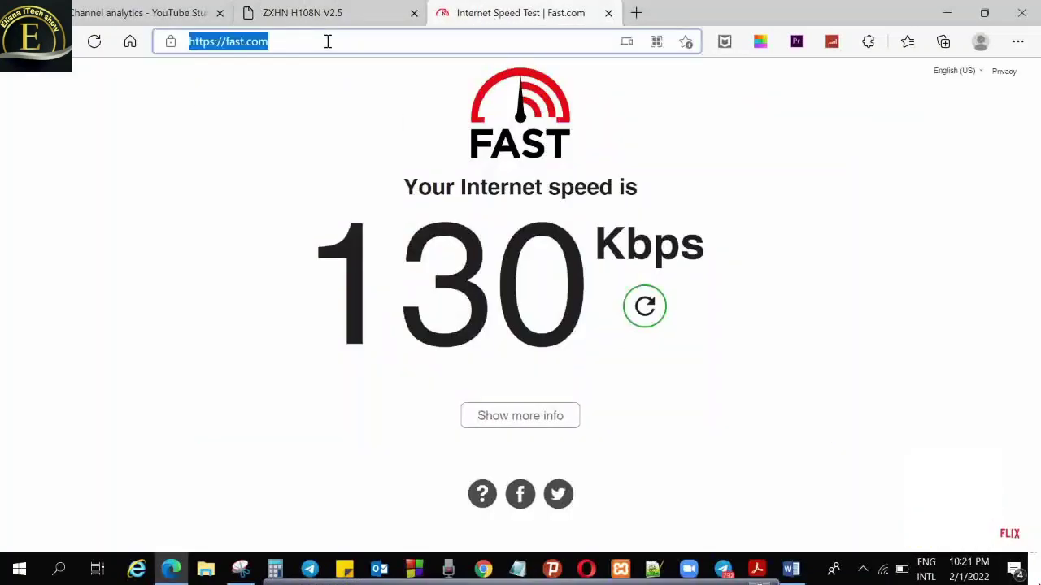
pyautogui.press('Return')
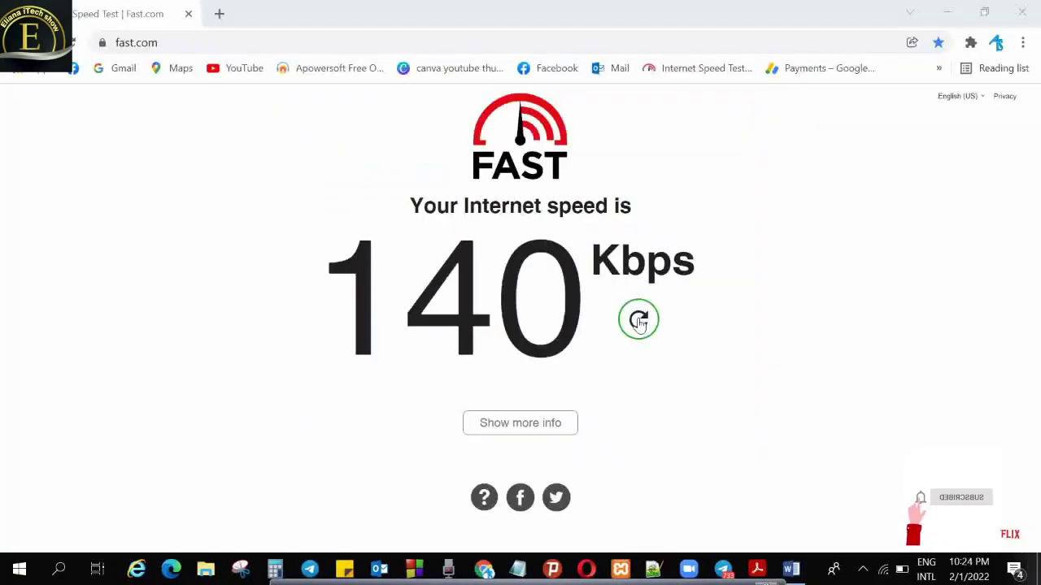
pyautogui.click(636, 318)
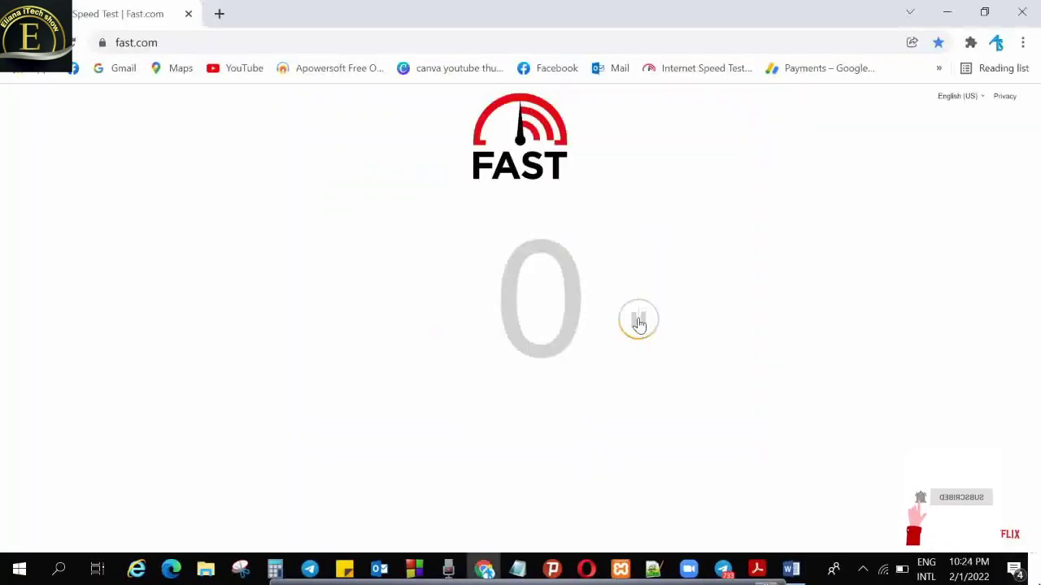
# Open Command Prompt from Start search and run ping 10.239.128.1
pyautogui.click(59, 569)
pyautogui.write('pi')
pyautogui.press('BackSpace')
pyautogui.press('BackSpace')
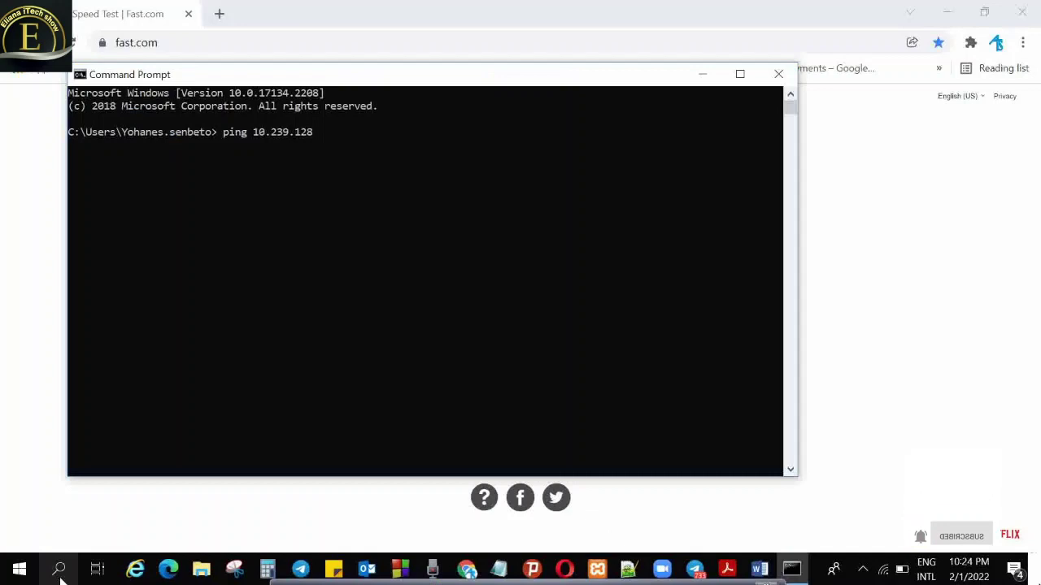
pyautogui.write('.128.1')
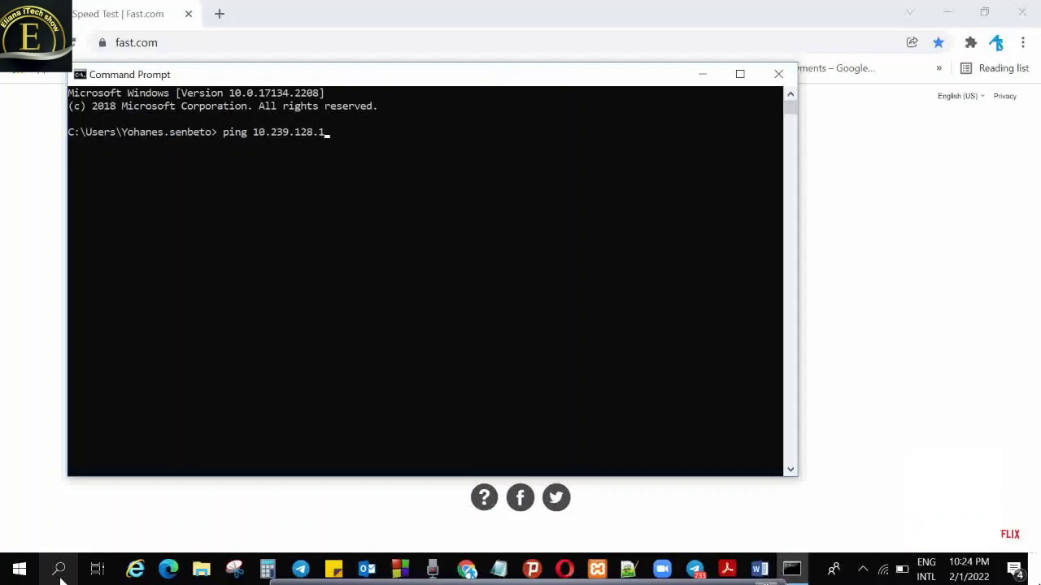
pyautogui.press('Return')
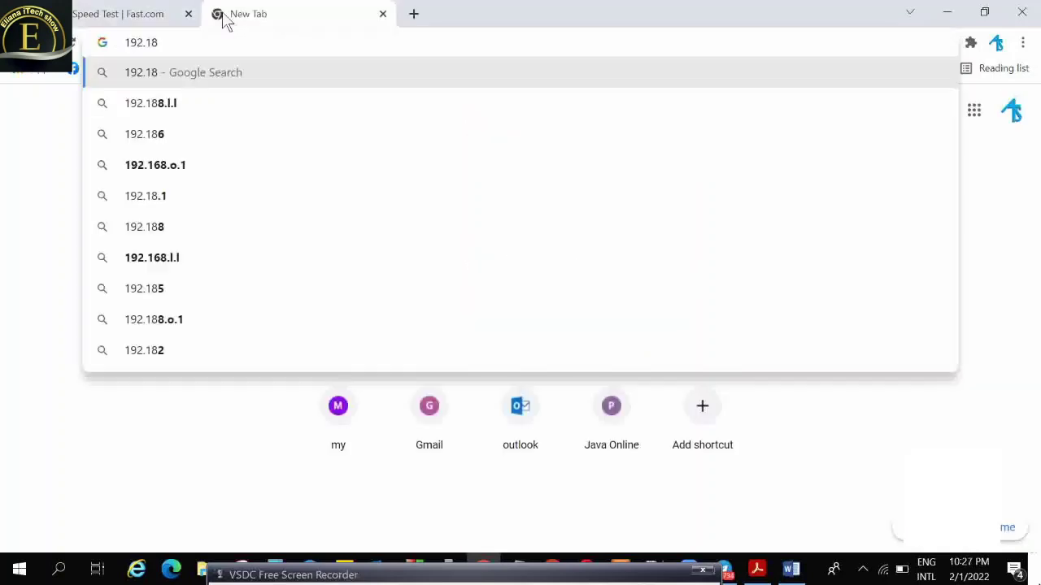
# Review the restored WLAN security settings, reload the router page, and enter 10.10.10 in the Fast.com tab
pyautogui.press('BackSpace')
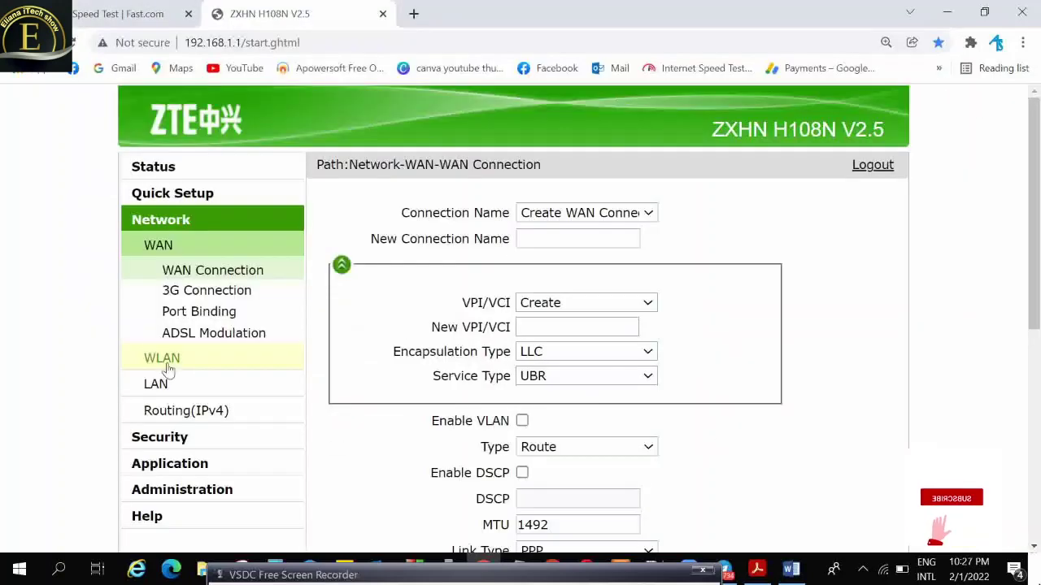
pyautogui.click(162, 359)
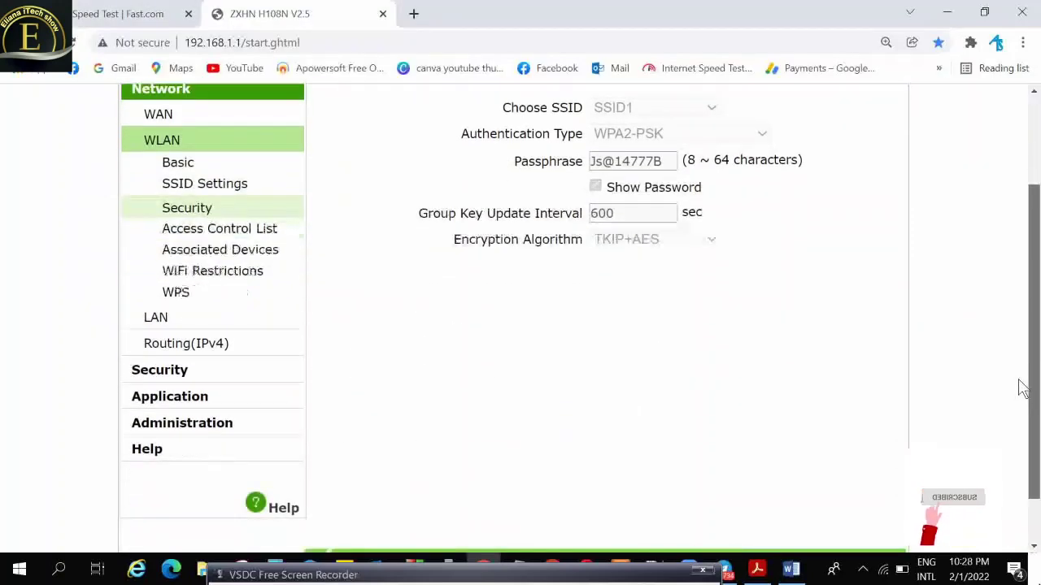
pyautogui.scroll(-1, 1023, 389)
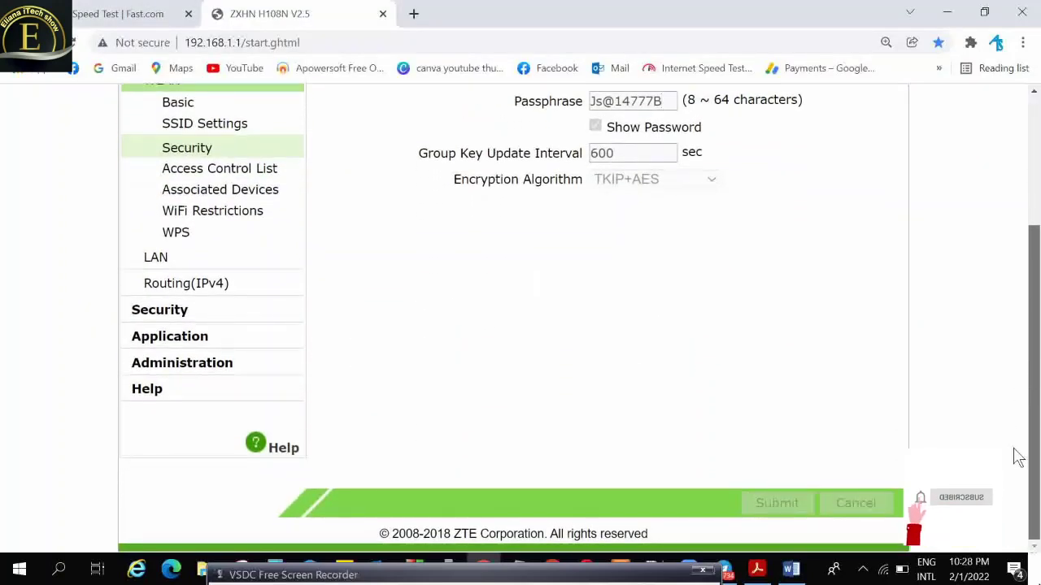
pyautogui.click(319, 39)
pyautogui.press('Return')
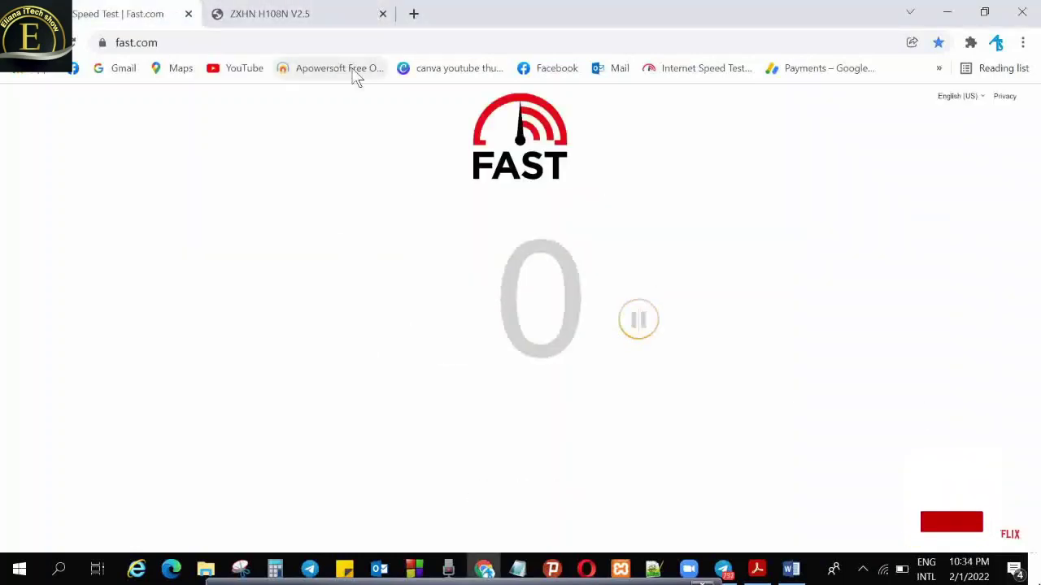
pyautogui.click(270, 41)
pyautogui.write('10.10.10')
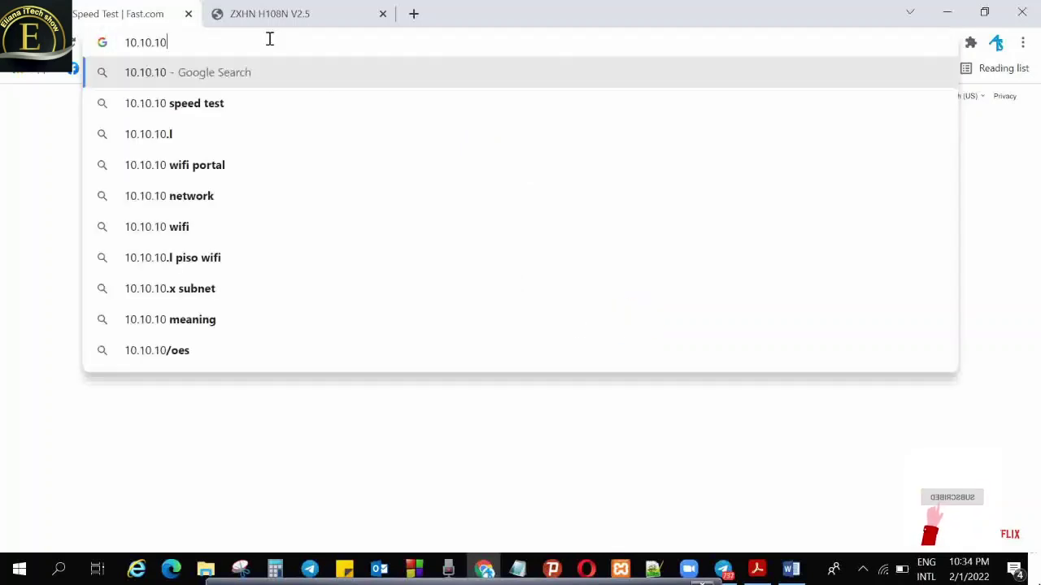